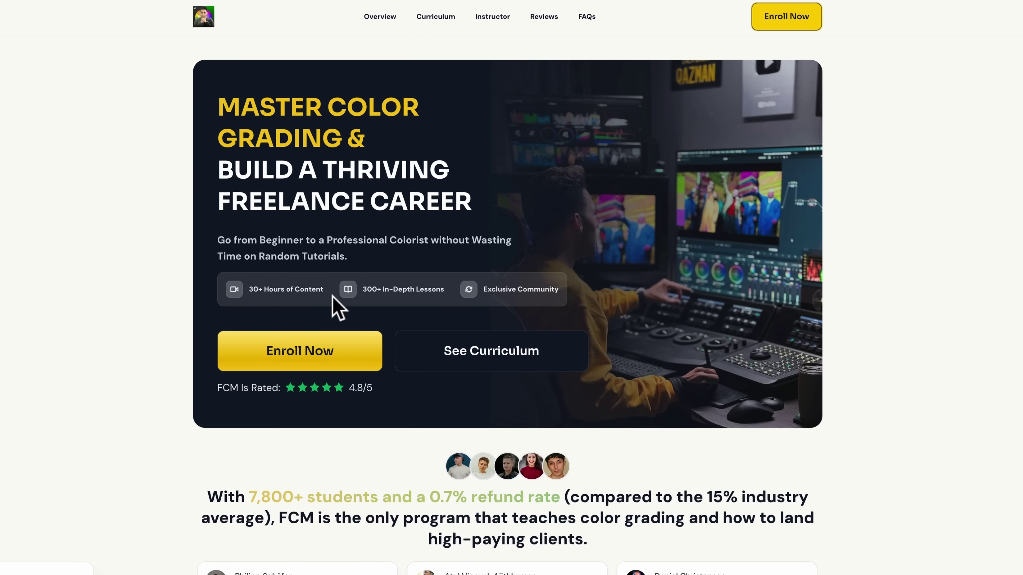
# Scroll the Freelance Colorist Masterclass page past the promo video to Meet My Students
pyautogui.scroll(-20, 859, 362)
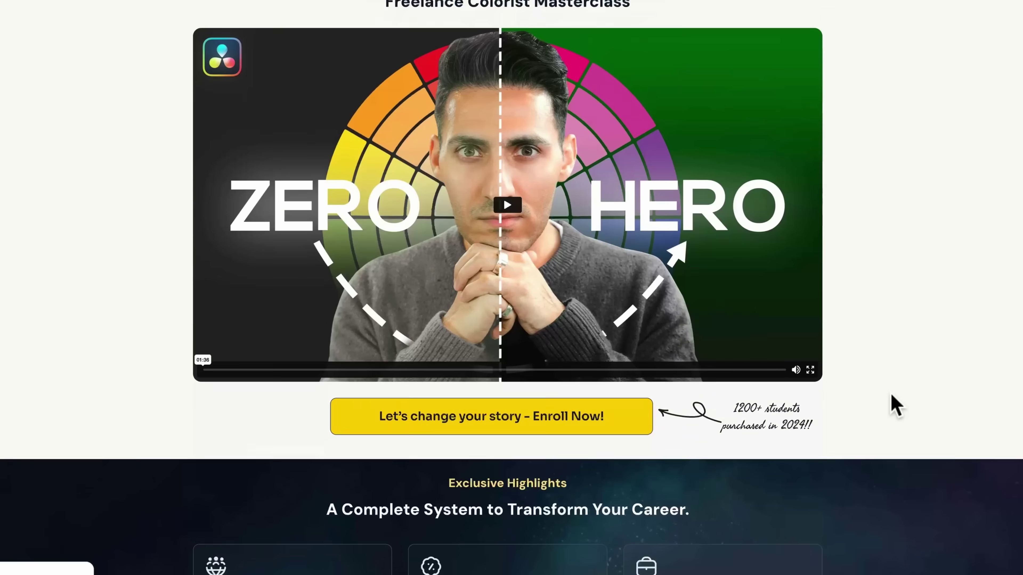
pyautogui.scroll(-2, 895, 405)
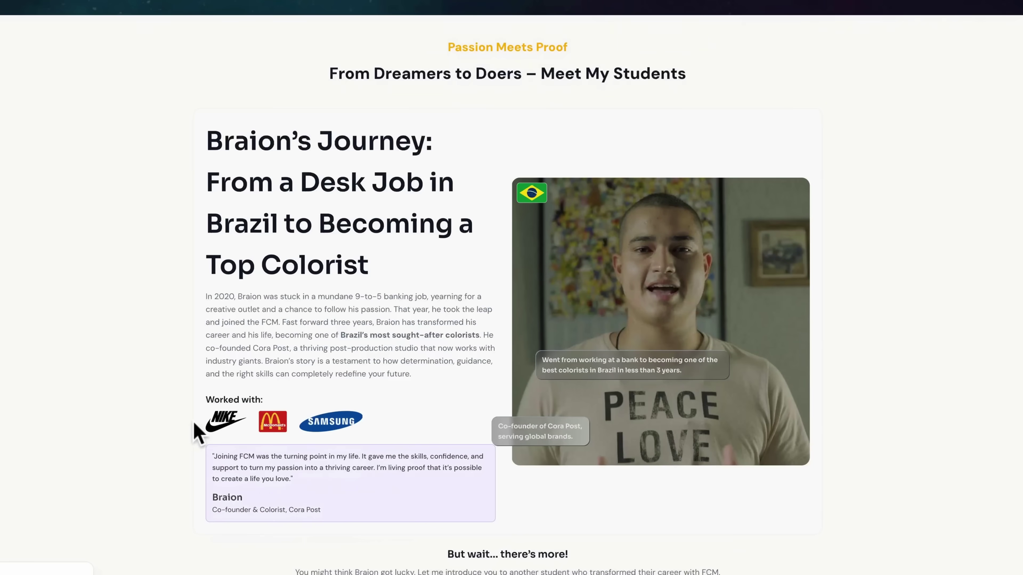
pyautogui.scroll(-10, 886, 485)
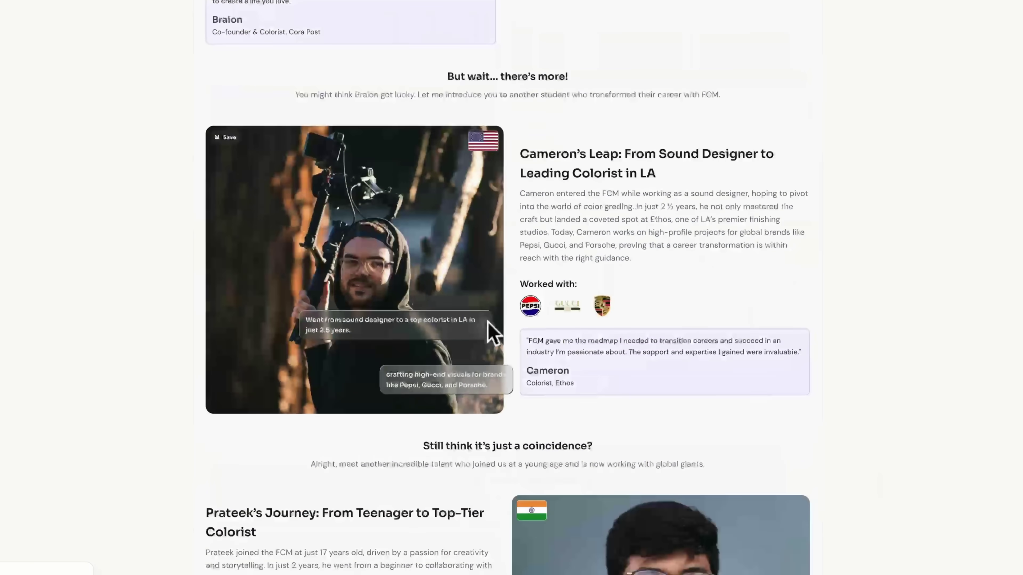
pyautogui.scroll(-5, 801, 435)
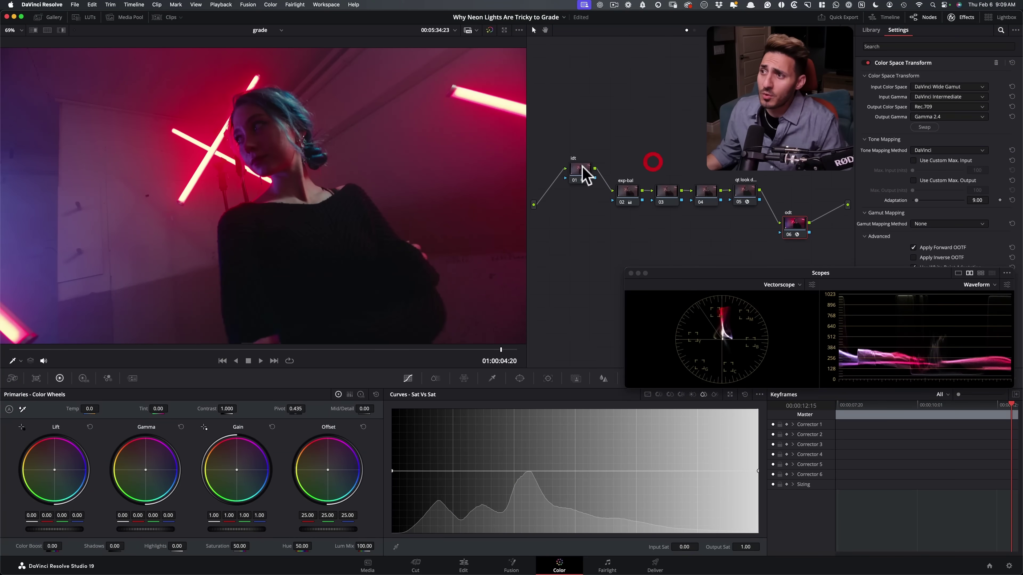
# Inspect the idt, odt, qt look and exp-bal nodes, then select node 04 at an earlier frame
pyautogui.click(575, 167)
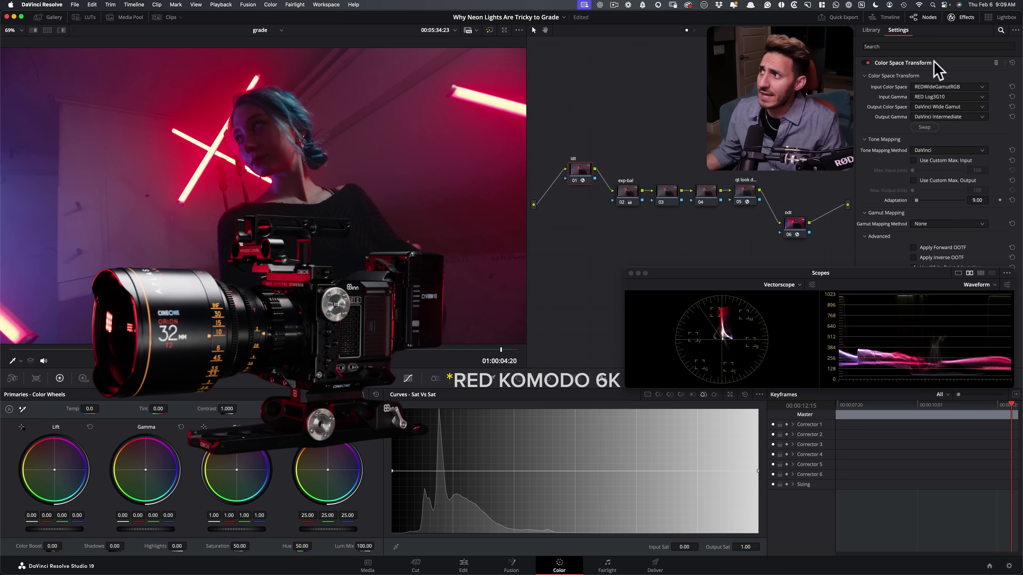
pyautogui.click(797, 222)
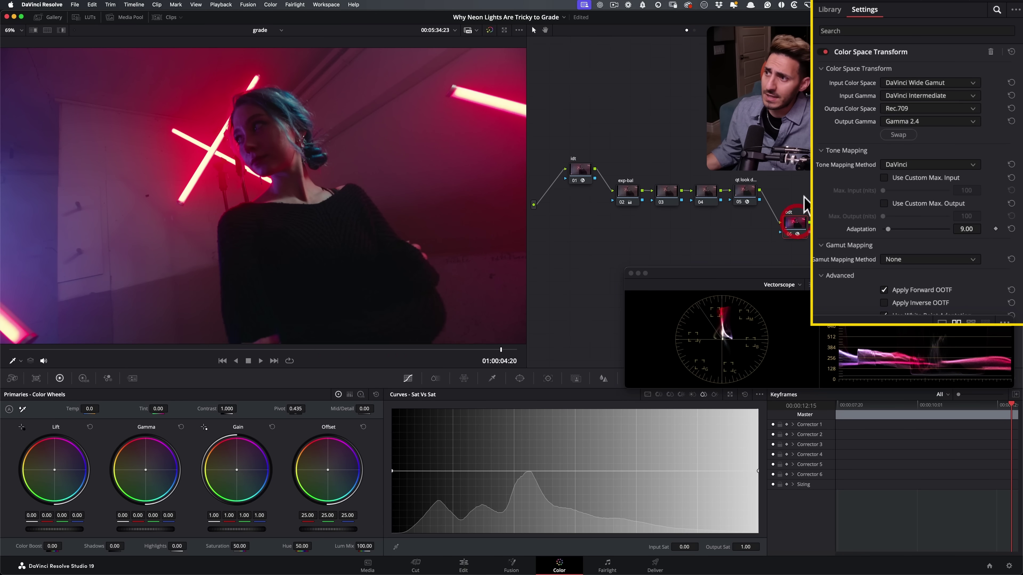
pyautogui.click(745, 191)
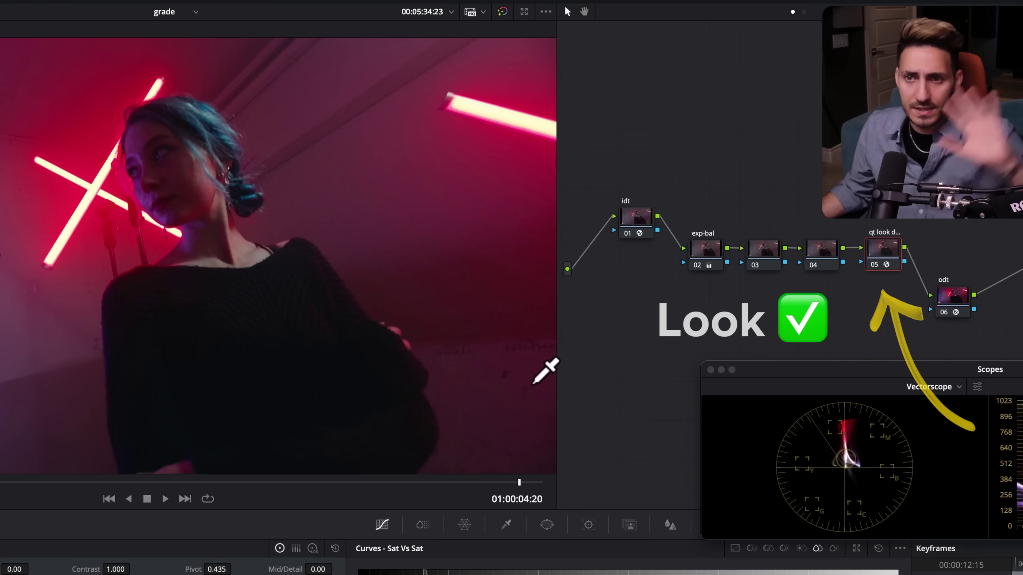
pyautogui.click(711, 253)
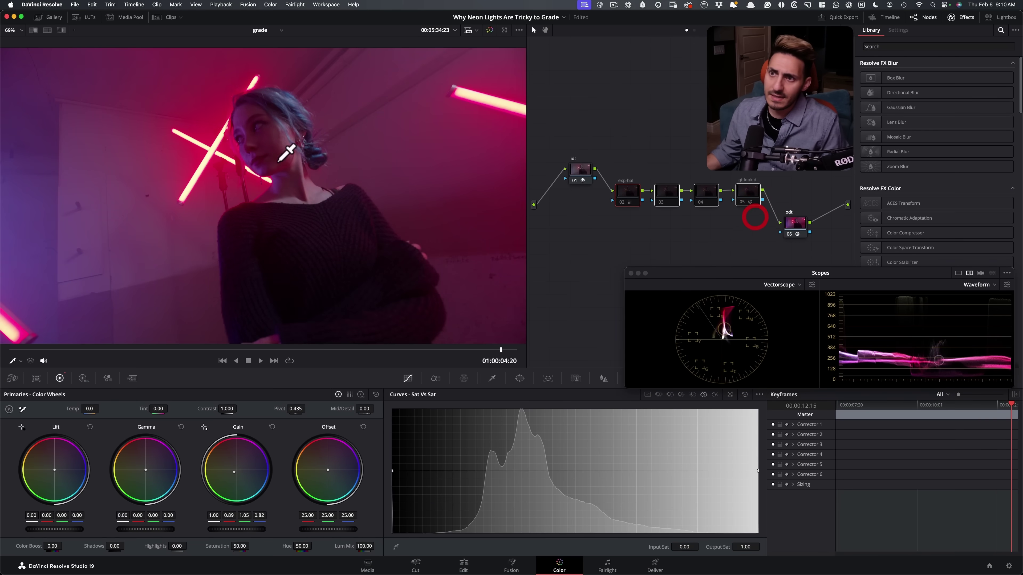
pyautogui.click(285, 214)
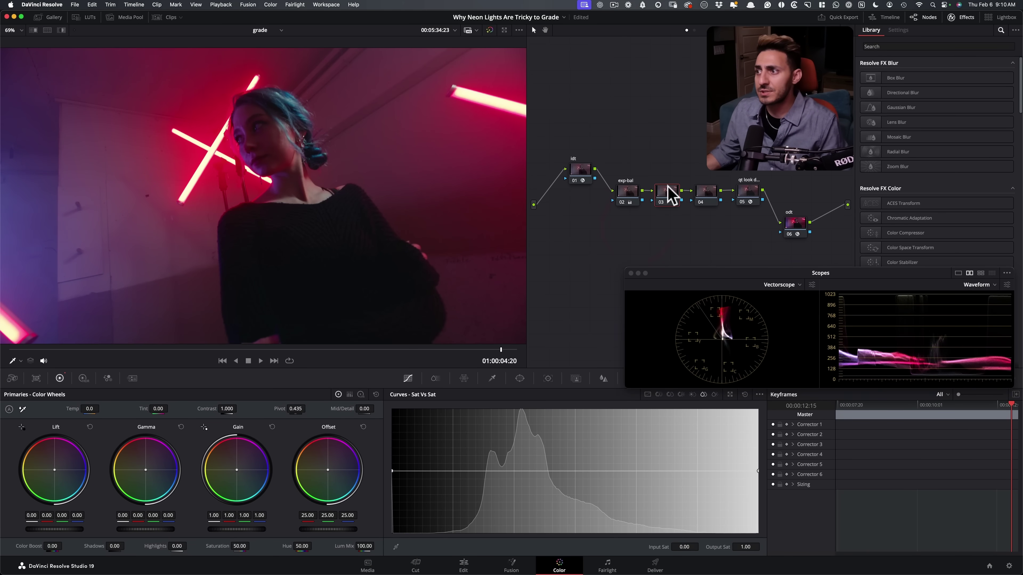
pyautogui.click(703, 193)
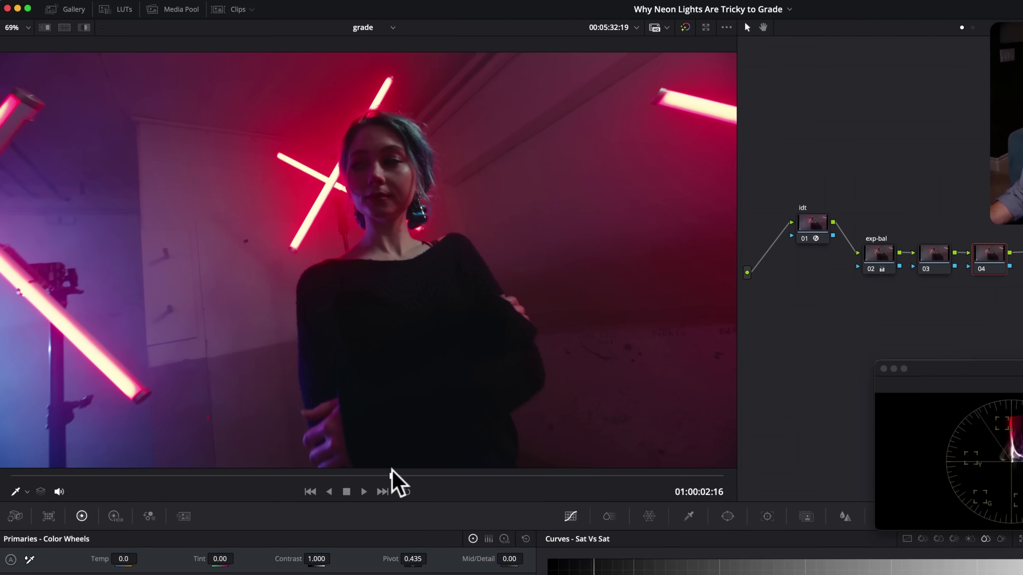
# Stop playback and zoom the viewer to 300% on the clipping neon tube
pyautogui.click(279, 350)
pyautogui.scroll(5, 341, 173)
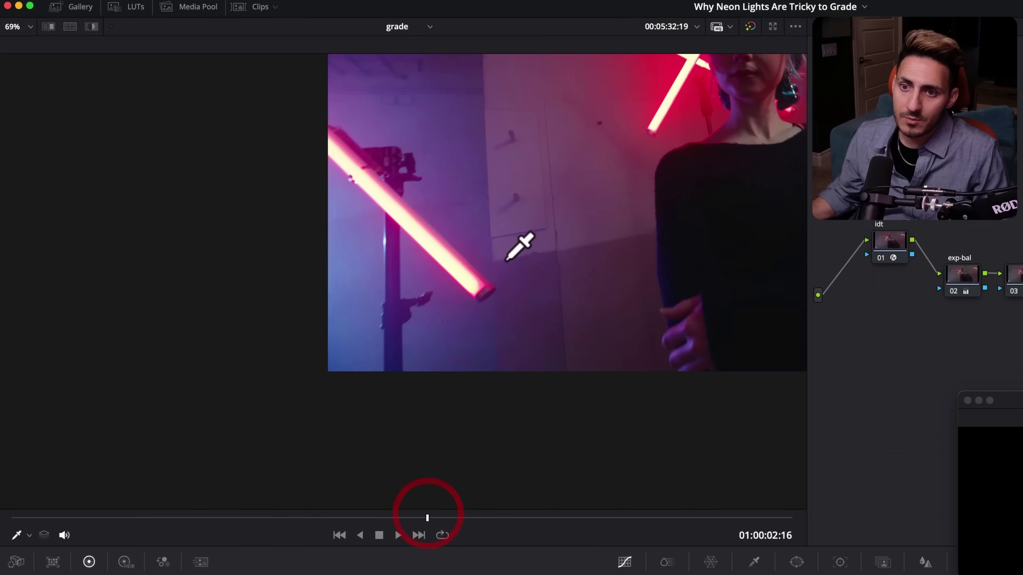
pyautogui.scroll(3, 315, 451)
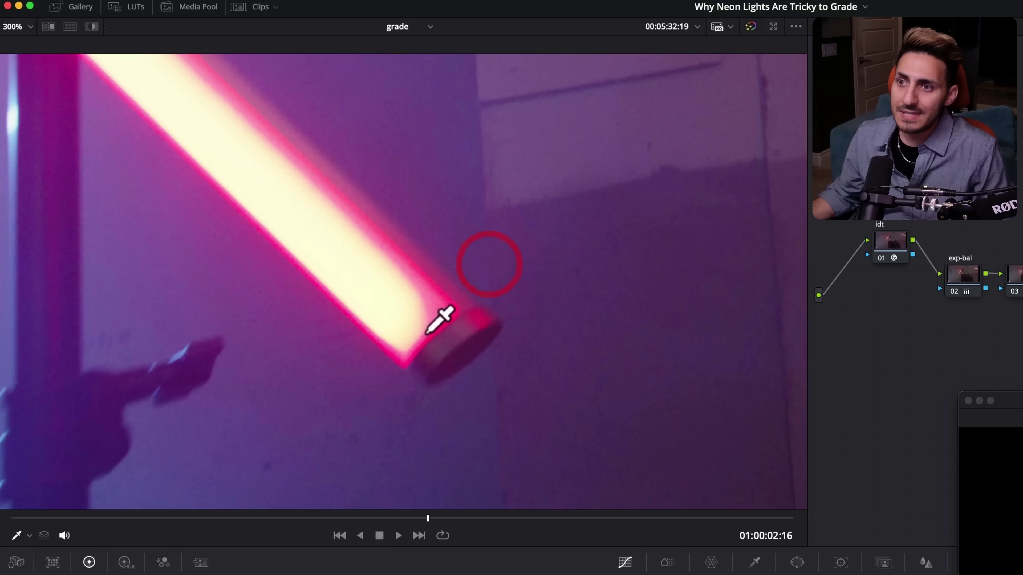
pyautogui.moveTo(414, 322)
pyautogui.mouseDown()
pyautogui.moveTo(452, 247)
pyautogui.moveTo(733, 429)
pyautogui.moveTo(365, 416)
pyautogui.moveTo(354, 173)
pyautogui.moveTo(401, 347)
pyautogui.mouseUp()
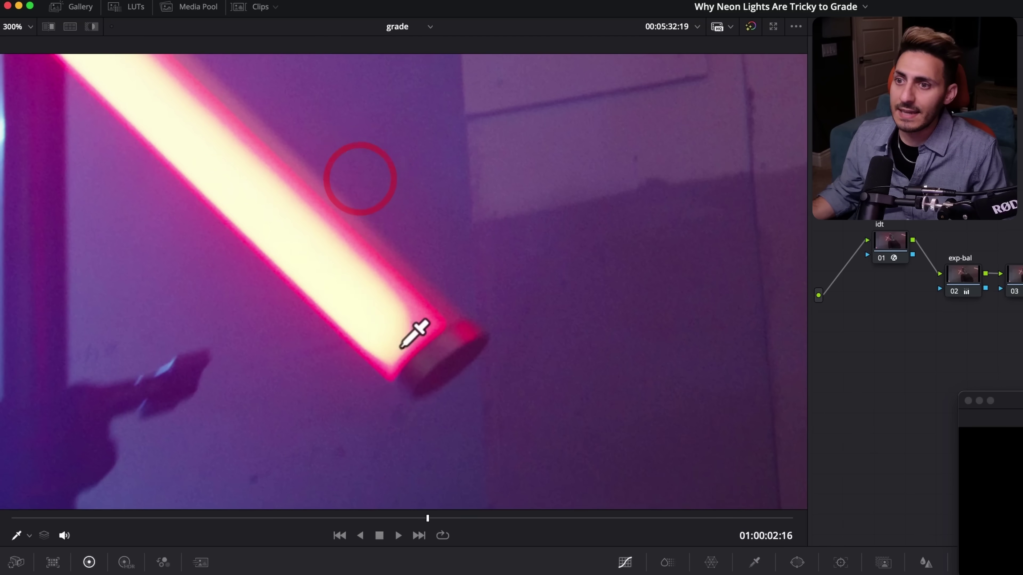
# Check the scopes, zoom on the face, scrub to 01:00:04:24 and fit the frame
pyautogui.press('super+shift+w')
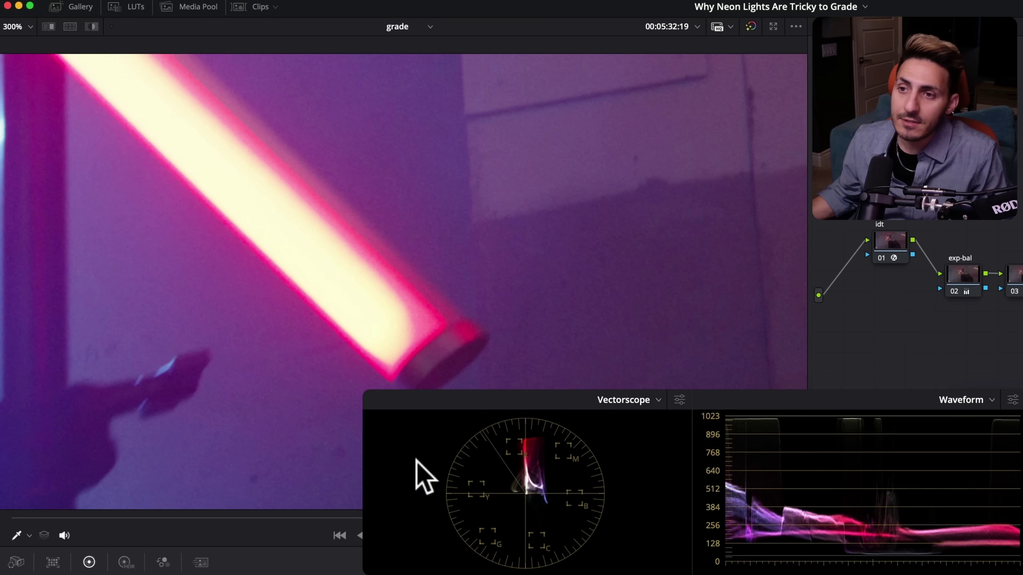
pyautogui.press('super+shift+w')
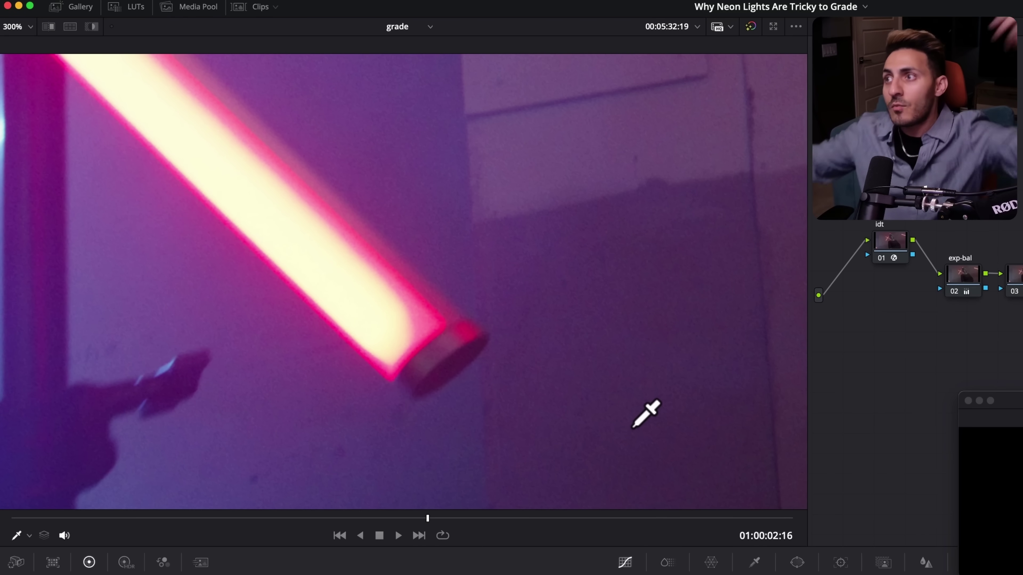
pyautogui.scroll(-5, 650, 451)
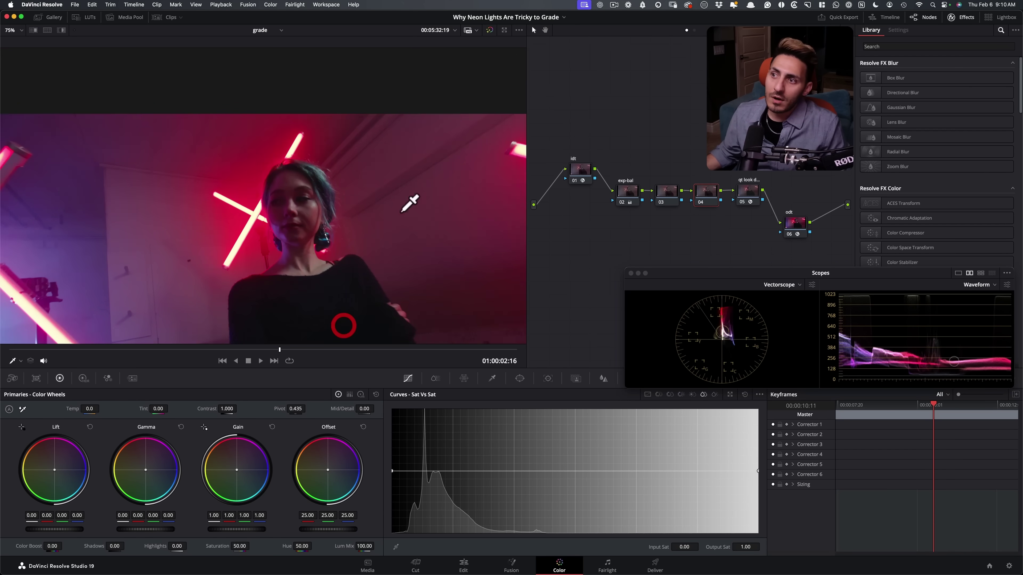
pyautogui.scroll(6, 296, 228)
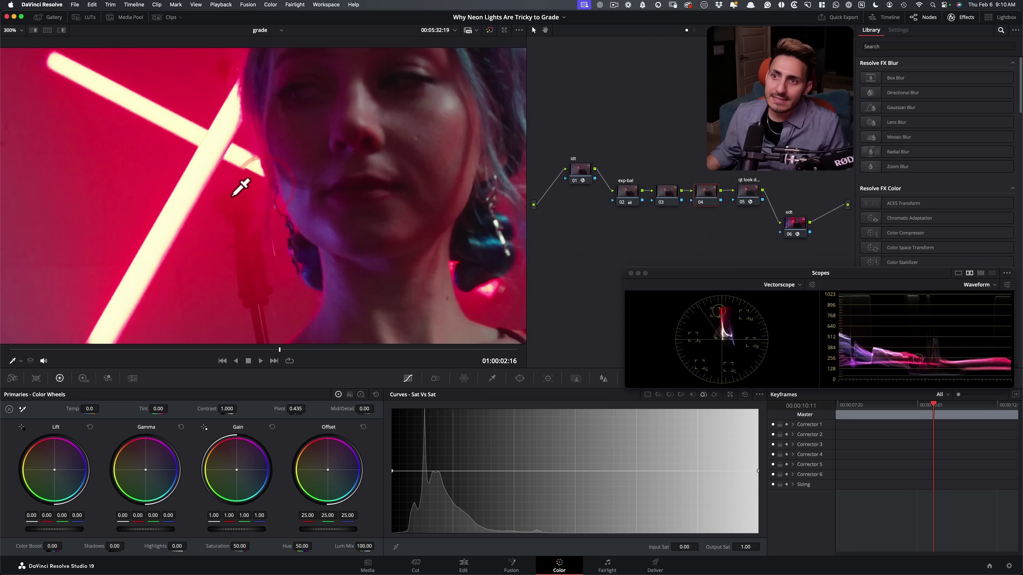
pyautogui.moveTo(403, 352); pyautogui.dragTo(518, 348)
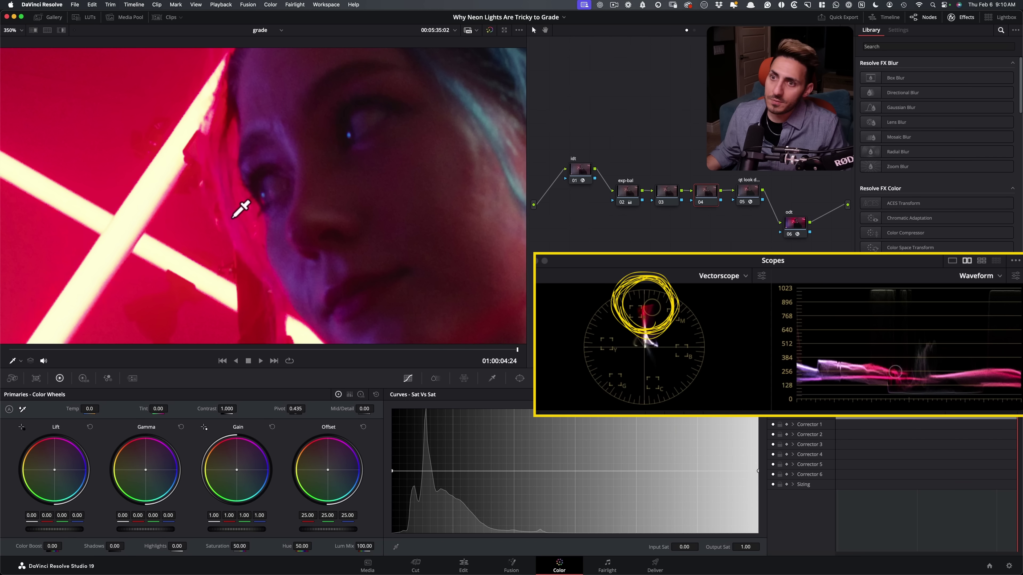
pyautogui.hotkey('shift', 'z')
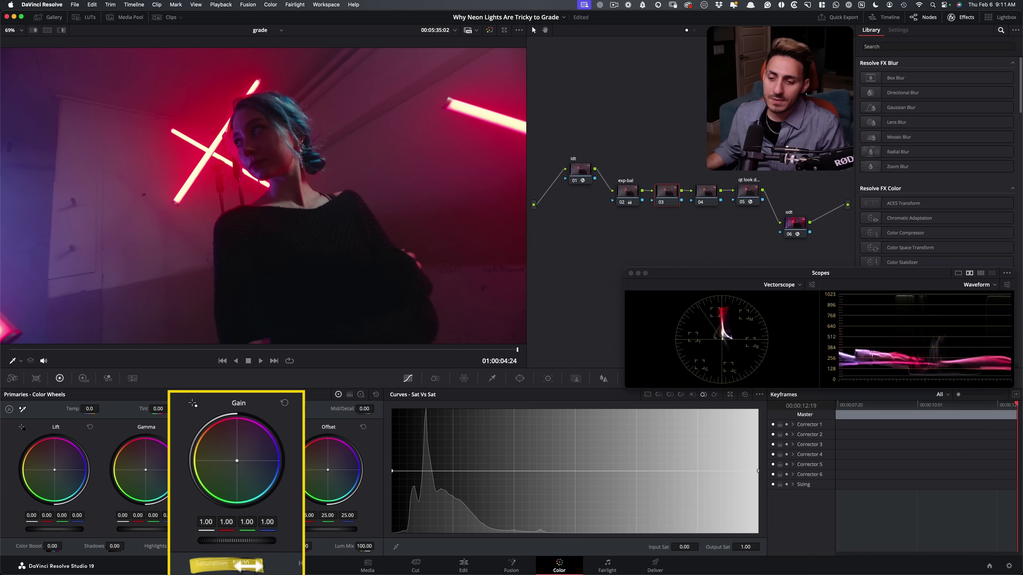
# Lower node 03's Primaries Saturation to about 36.40 and check the whole frame
pyautogui.moveTo(241, 563)
pyautogui.mouseDown()
pyautogui.moveTo(216, 564)
pyautogui.moveTo(228, 563)
pyautogui.mouseUp()
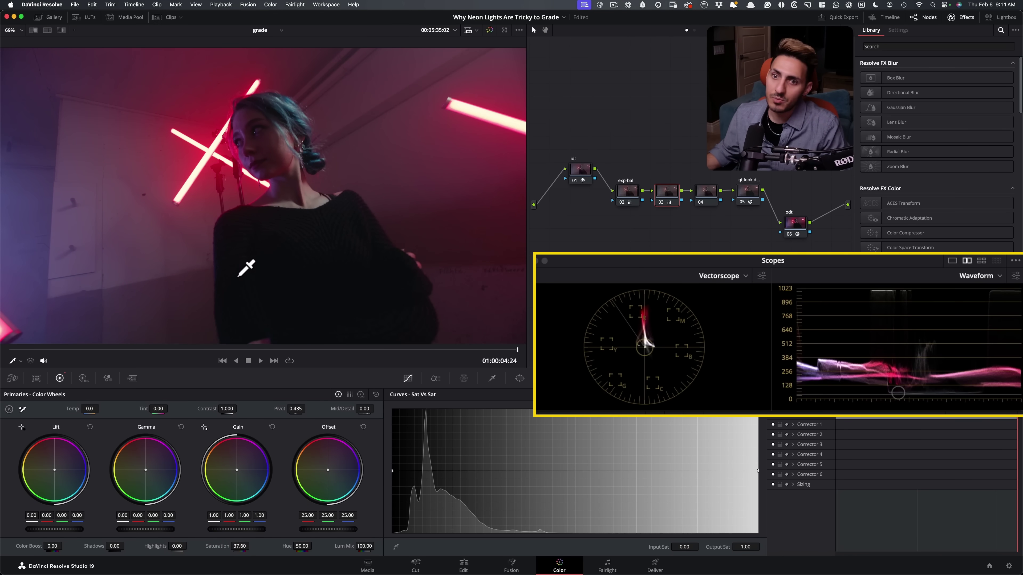
pyautogui.moveTo(239, 269); pyautogui.dragTo(445, 190)
pyautogui.click(438, 197)
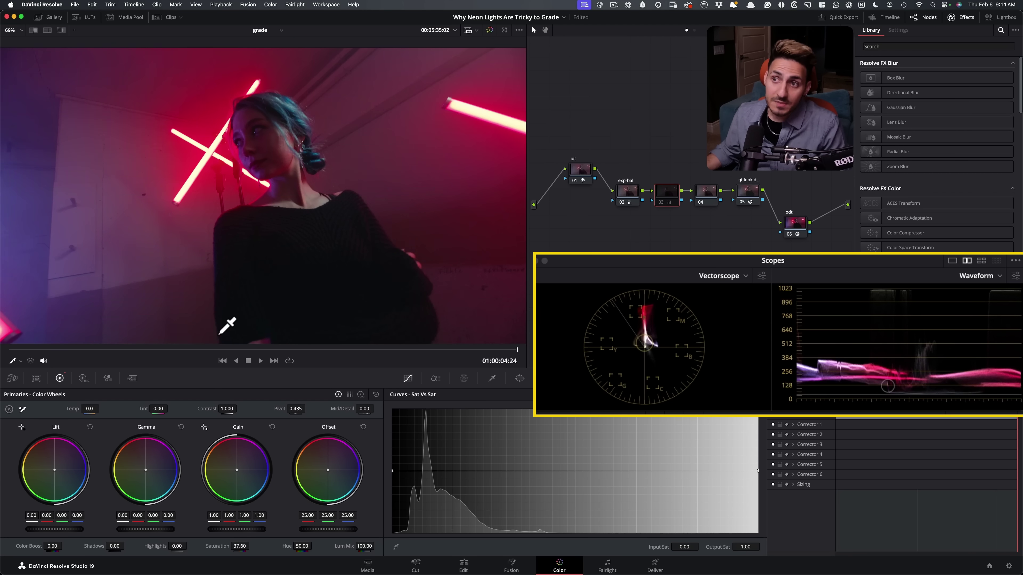
# Zoom in on the neon tube frame to verify, then return to the wide shot at 01:00:00:22
pyautogui.scroll(1, 434, 208)
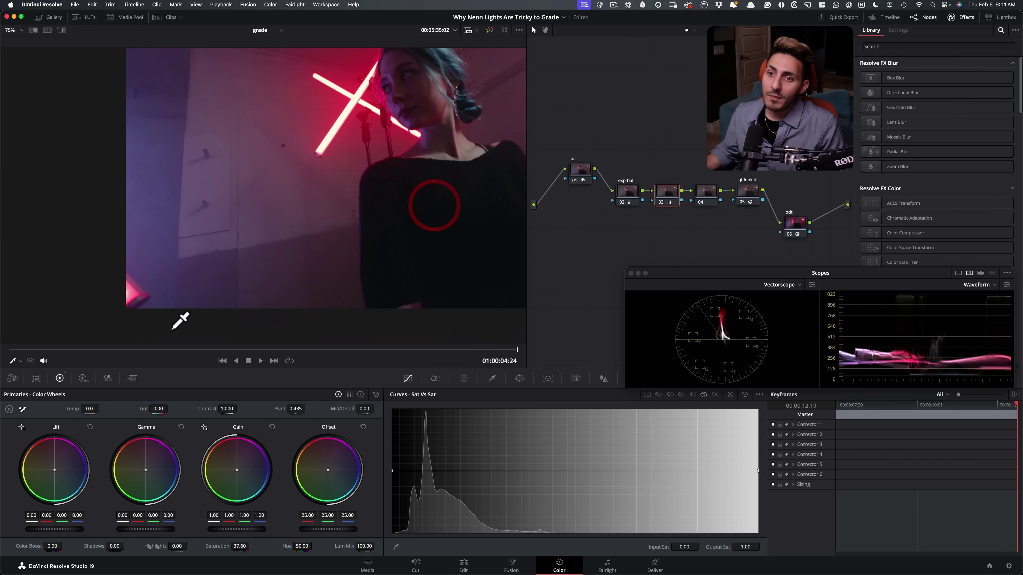
pyautogui.scroll(2, 379, 213)
pyautogui.moveTo(125, 350); pyautogui.dragTo(308, 350)
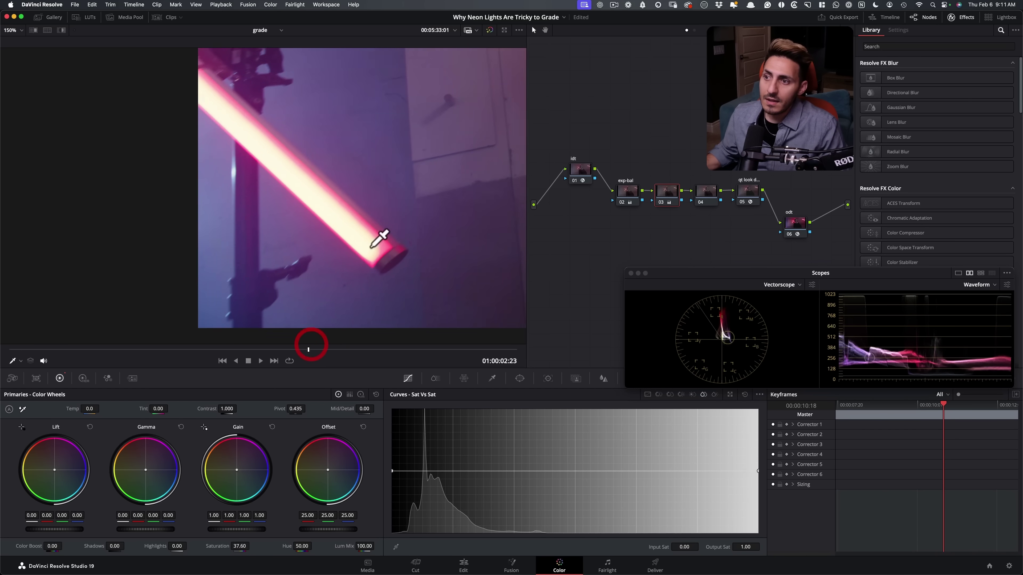
pyautogui.scroll(3, 411, 255)
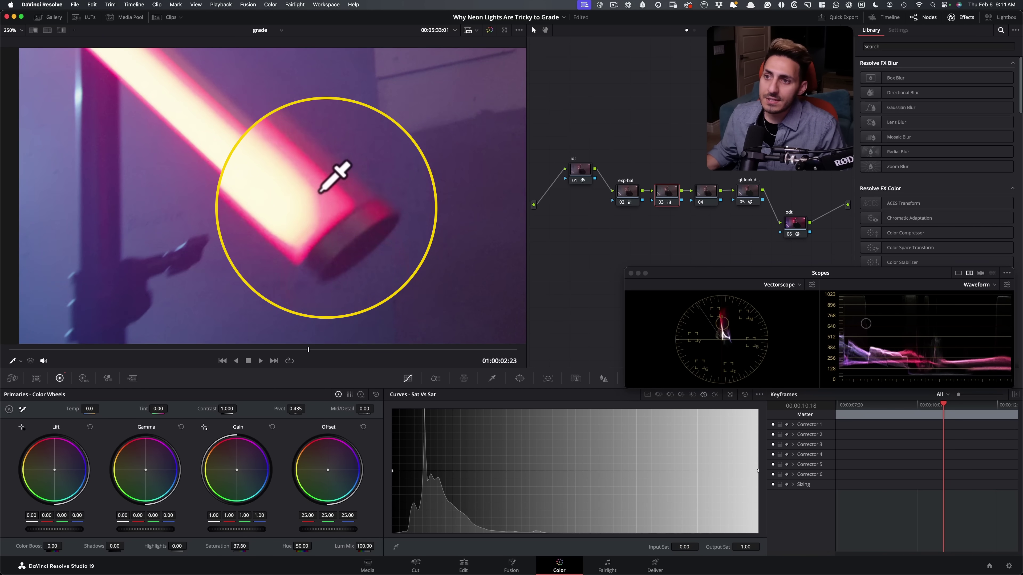
pyautogui.hotkey('shift', 'z')
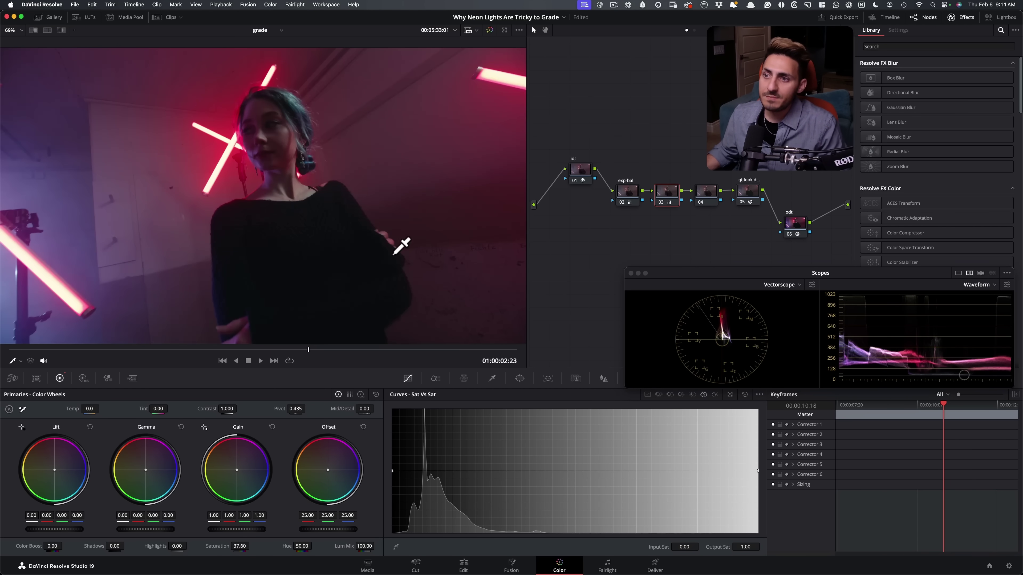
pyautogui.click(402, 349)
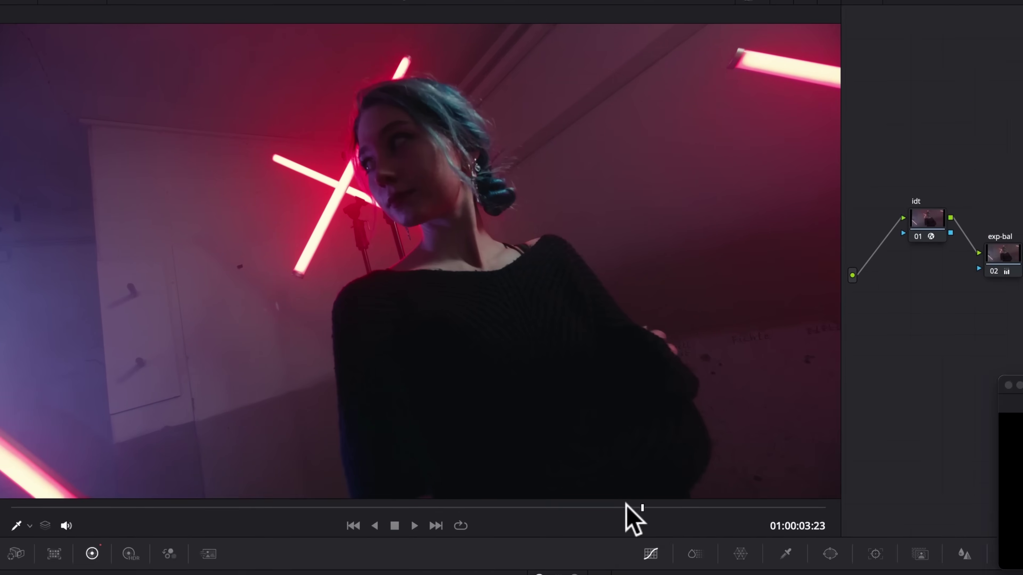
pyautogui.click(158, 509)
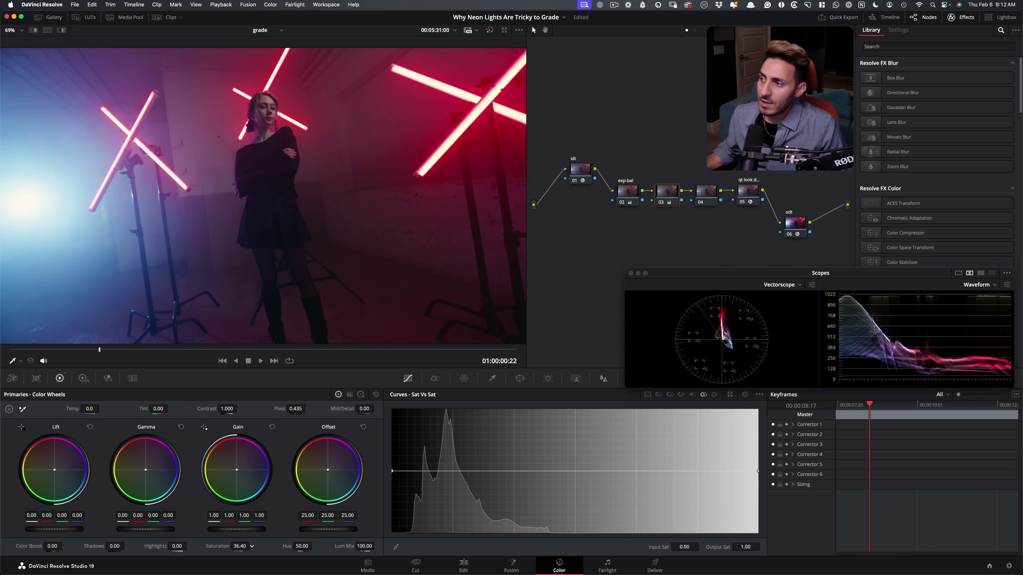
# Open the stills gallery and node 03's options menu, leaving it unchanged
pyautogui.click(48, 17)
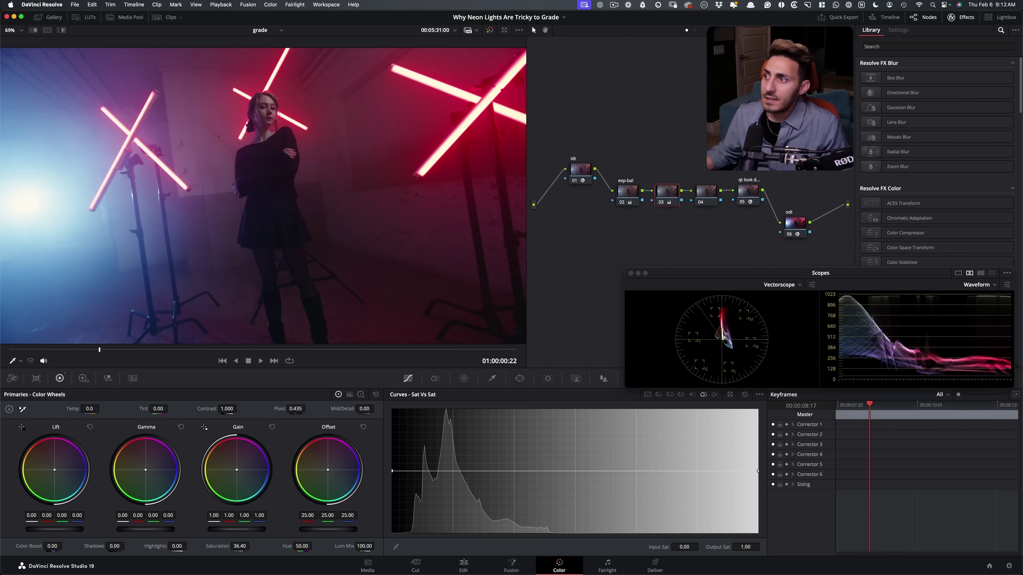
pyautogui.rightClick(677, 184)
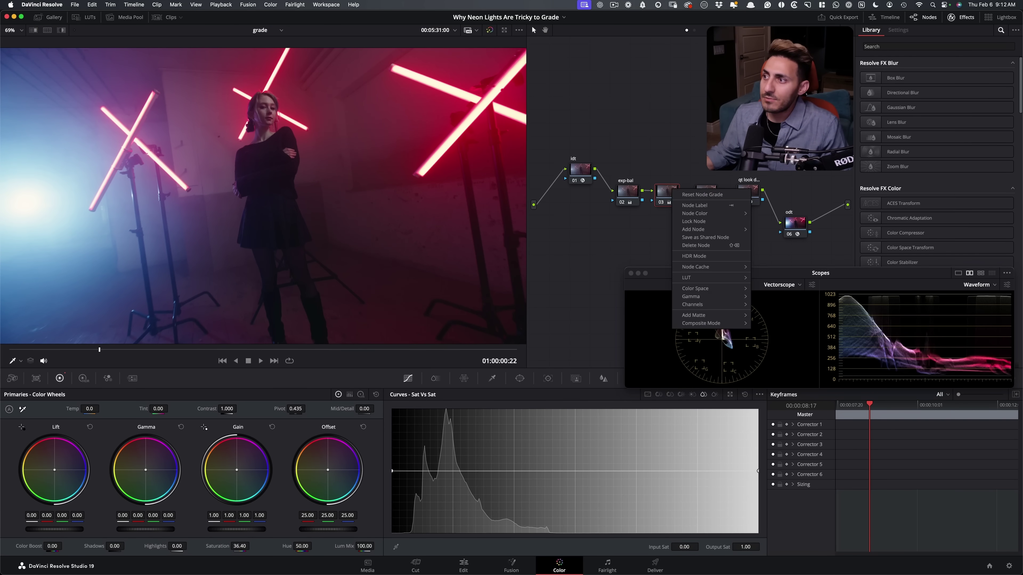
pyautogui.press('Escape')
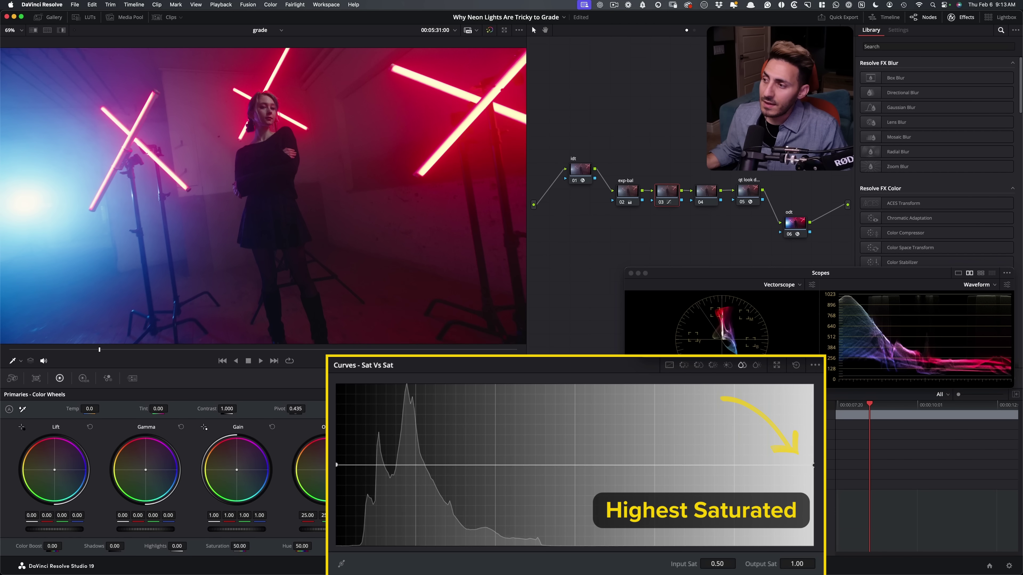
# Pull the Sat vs Sat curve's right endpoint down to Output Sat 0.00 and compare in split screen
pyautogui.moveTo(813, 465); pyautogui.dragTo(813, 545)
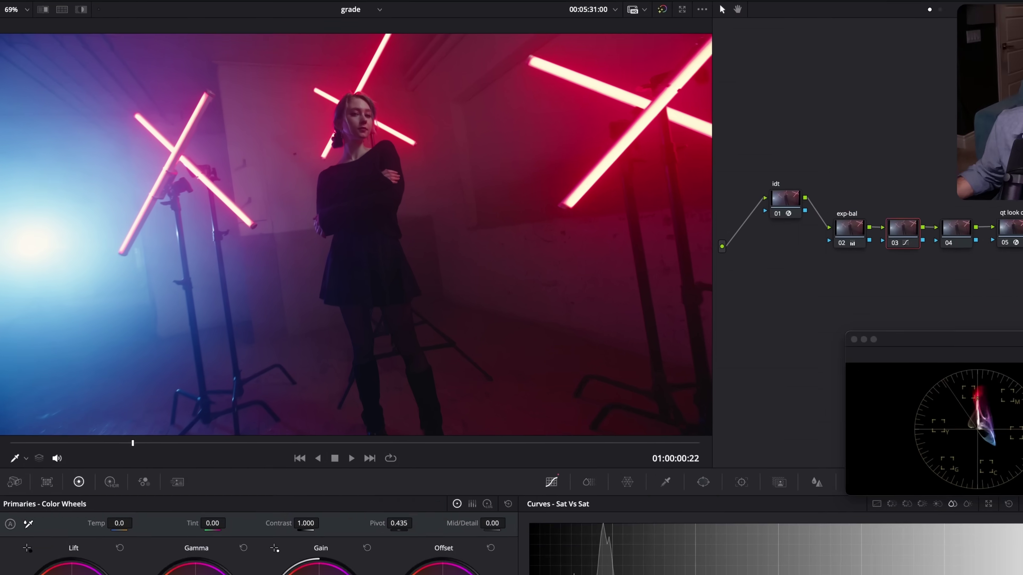
pyautogui.hotkey('ctrl', 'alt', 'w')
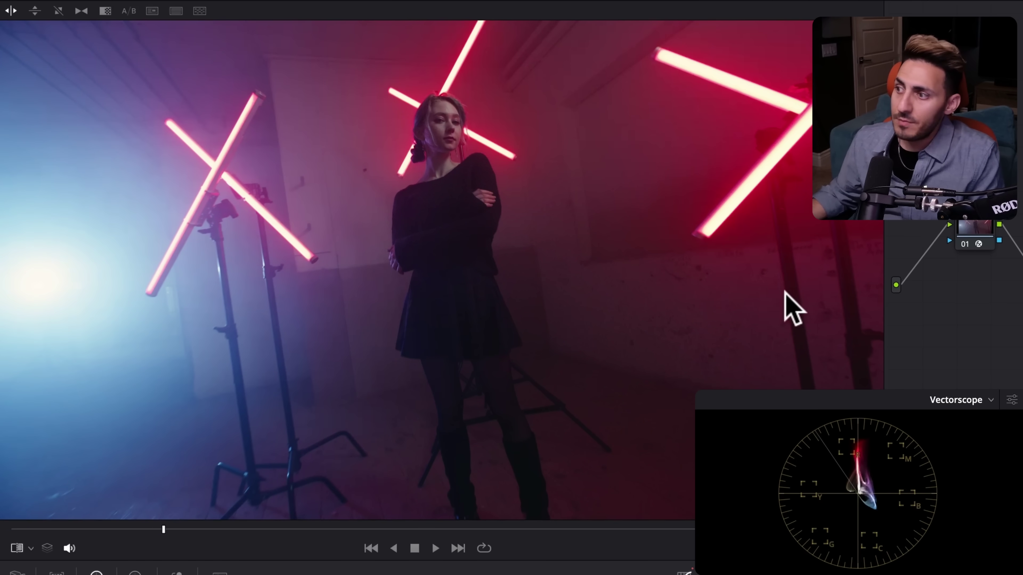
pyautogui.hotkey('ctrl', 'alt', 'w')
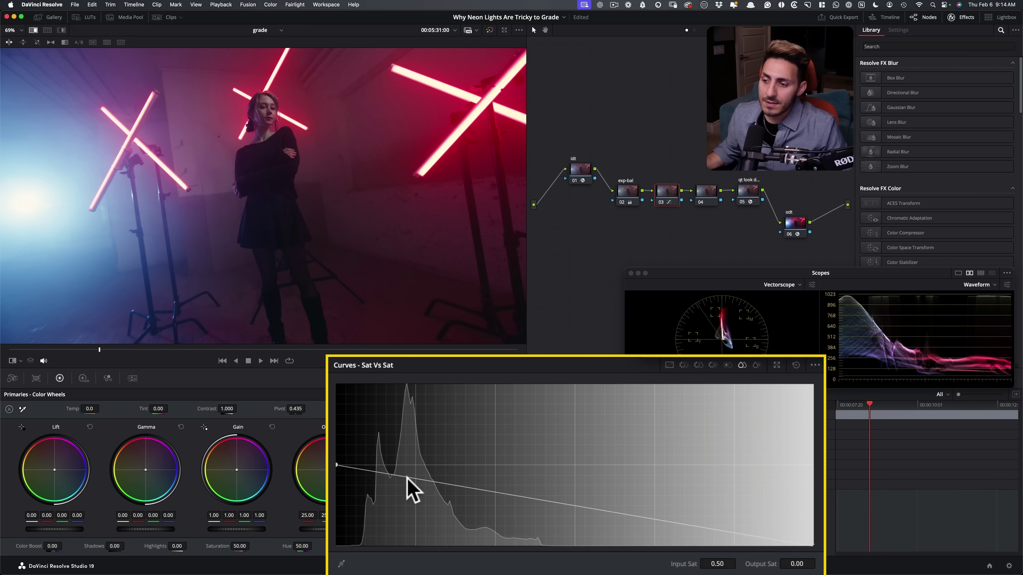
# Add a point on the Sat vs Sat curve, then undo it to leave the curve flat
pyautogui.moveTo(463, 482)
pyautogui.mouseDown()
pyautogui.moveTo(478, 472)
pyautogui.moveTo(439, 467)
pyautogui.moveTo(436, 477)
pyautogui.moveTo(482, 475)
pyautogui.mouseUp()
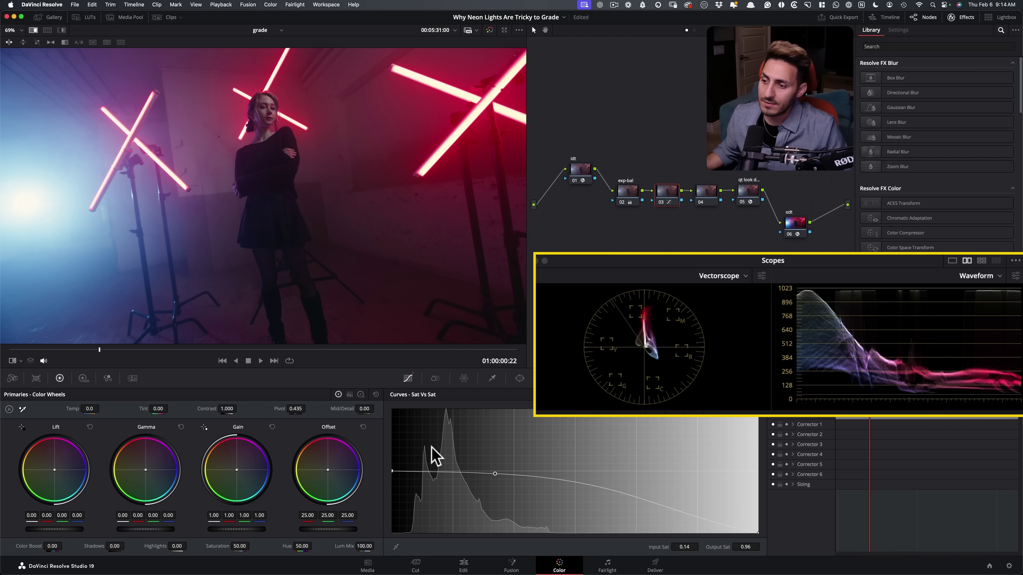
pyautogui.press('super+z')
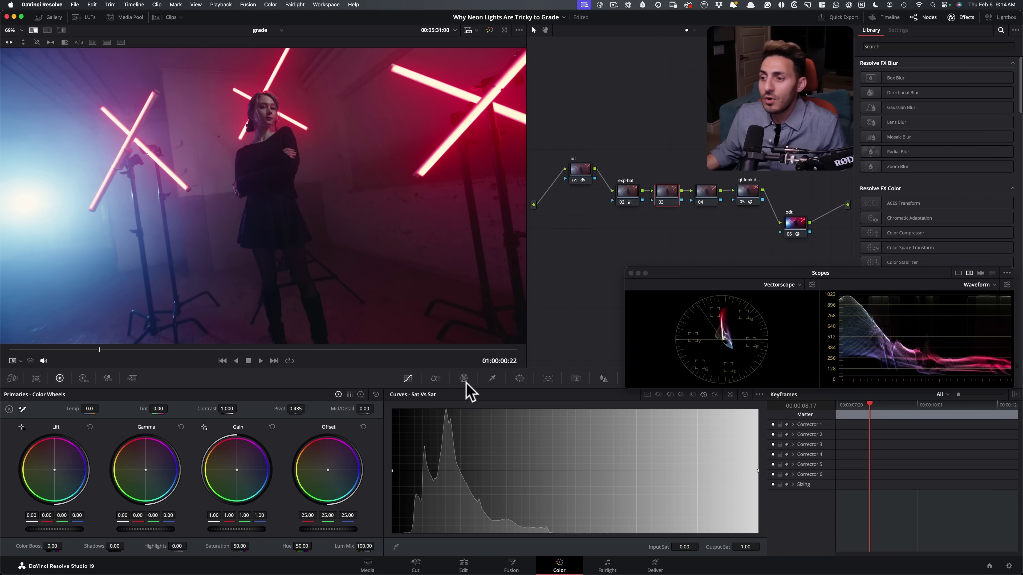
# Use a 12×12 Hue-Saturation warper with 3-point Auto Lock, pulling red saturation from 0.78 to 0.61
pyautogui.click(465, 380)
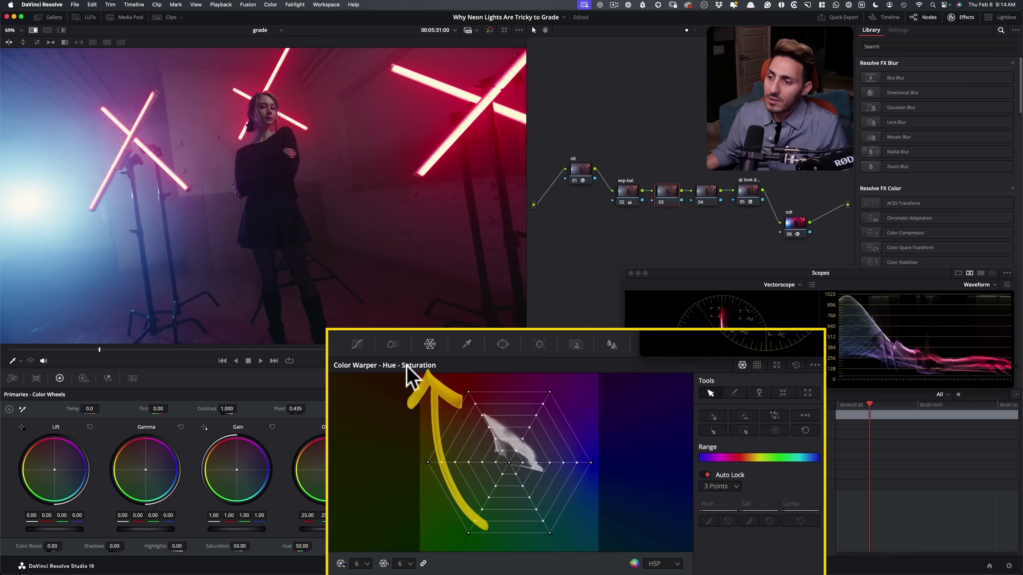
pyautogui.click(364, 563)
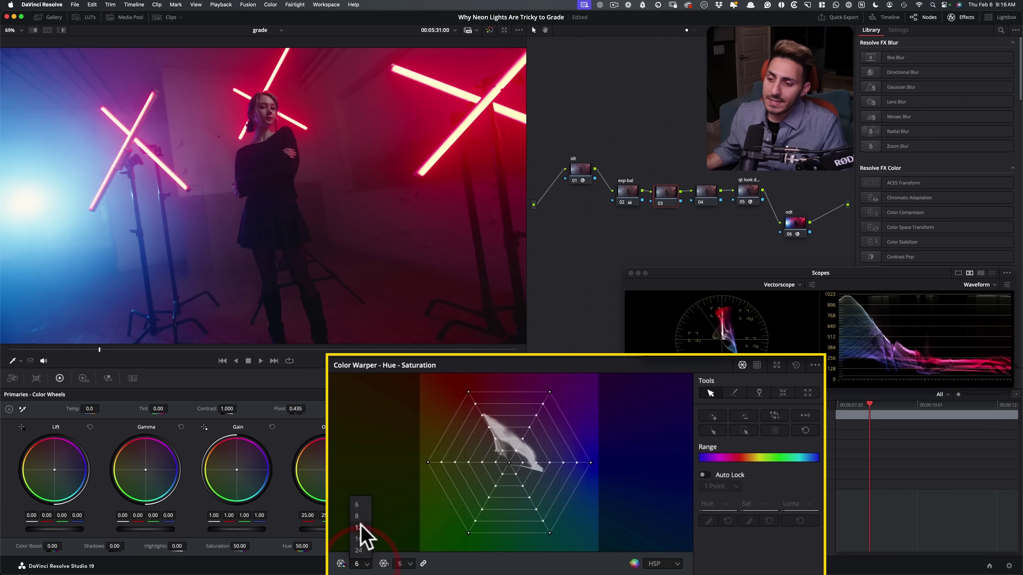
pyautogui.click(361, 526)
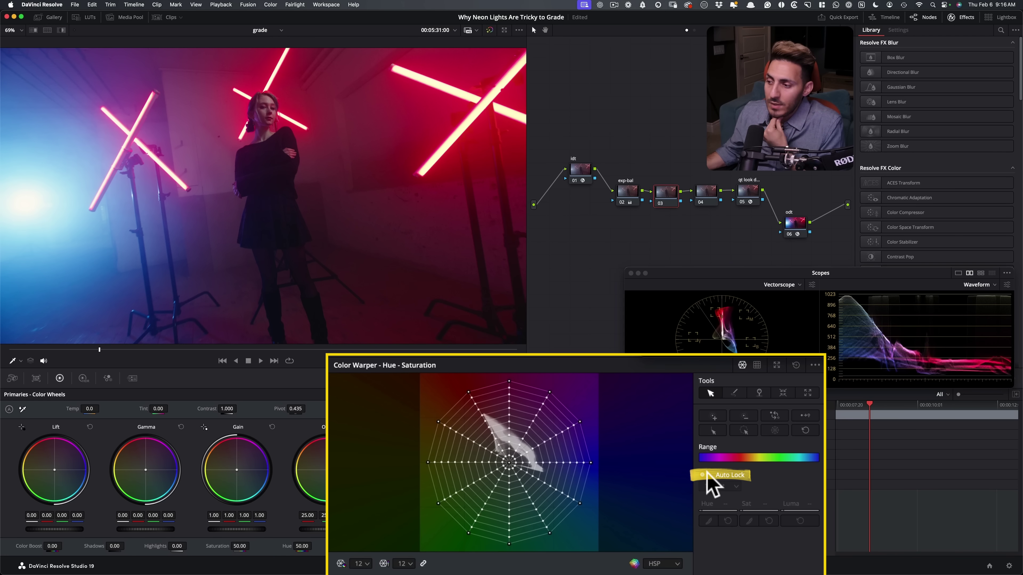
pyautogui.click(729, 487)
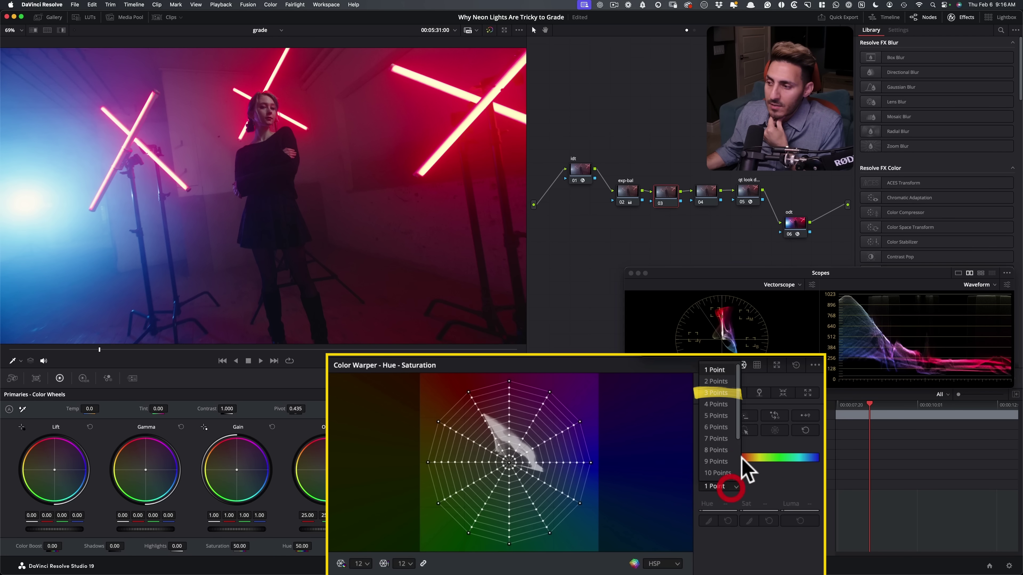
pyautogui.click(718, 394)
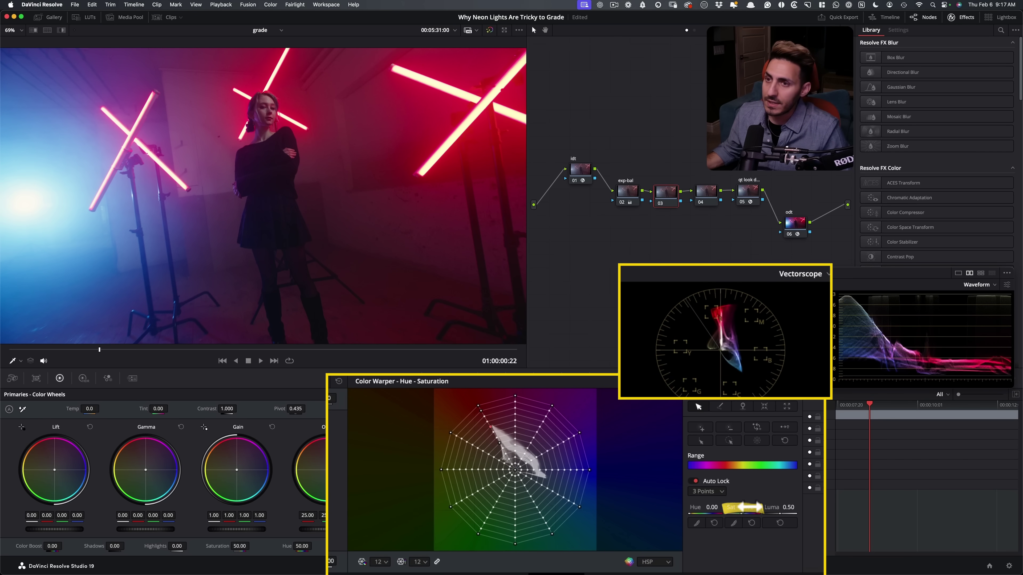
pyautogui.moveTo(491, 429); pyautogui.dragTo(493, 431)
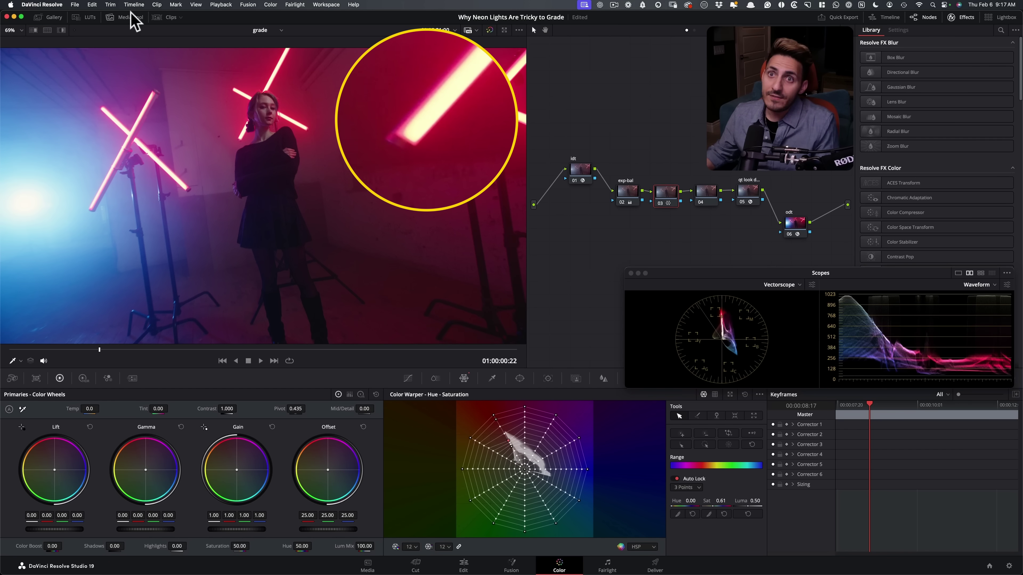
pyautogui.click(51, 18)
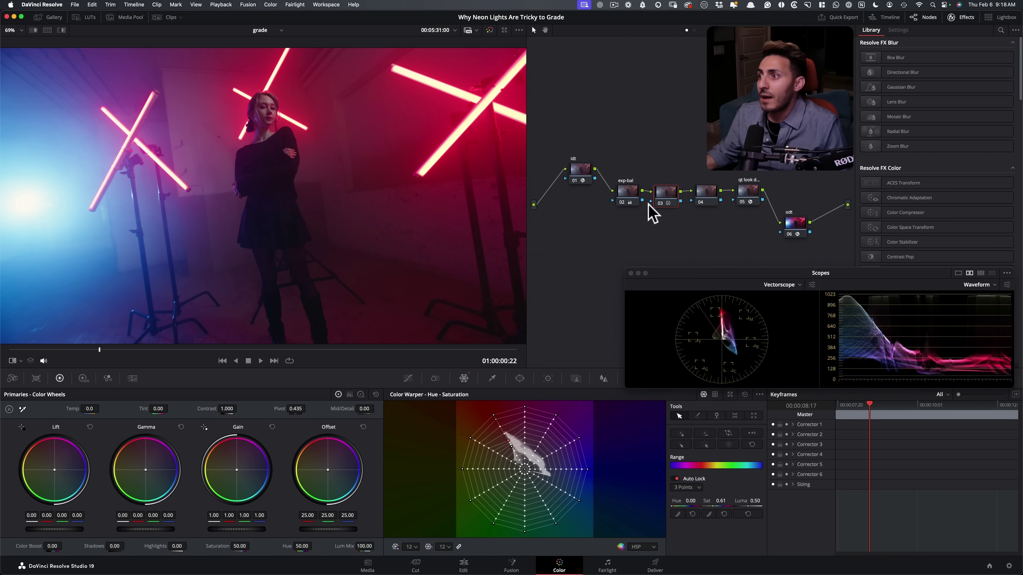
pyautogui.rightClick(671, 204)
# Reset node 03's grade and lower the ColorSlice Red saturation to about 0.73
pyautogui.click(704, 276)
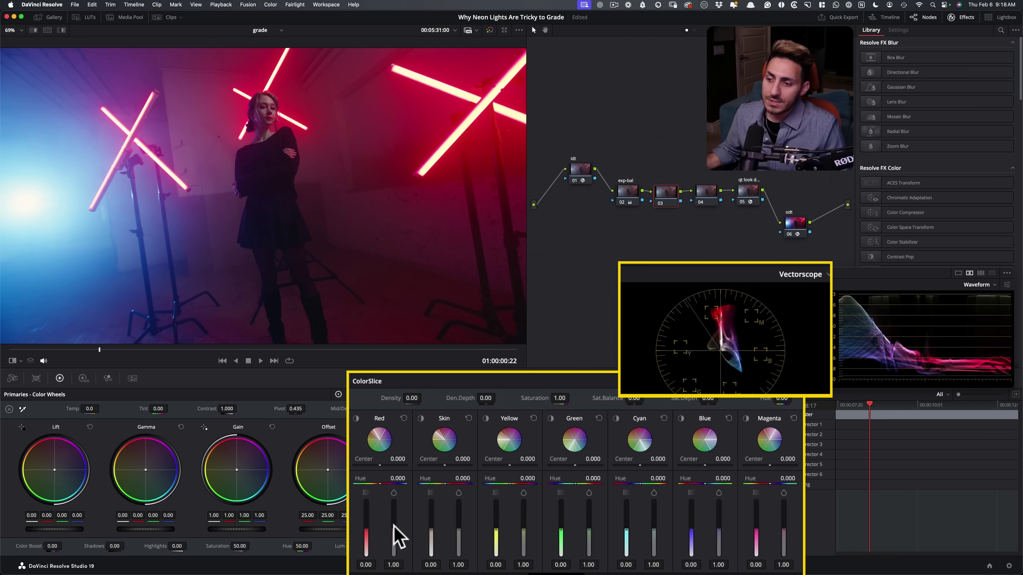
pyautogui.moveTo(393, 531); pyautogui.dragTo(393, 537)
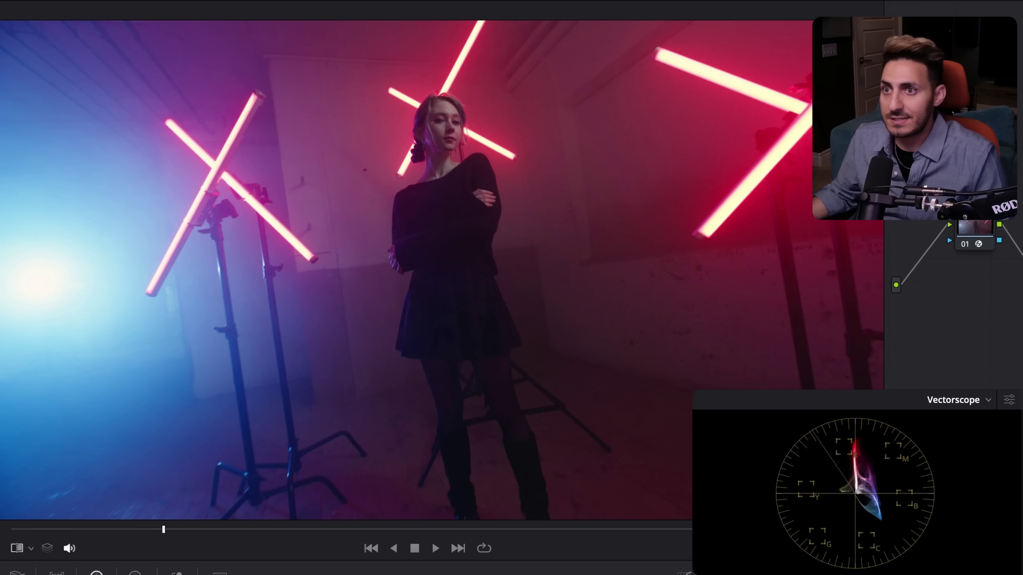
pyautogui.hotkey('ctrl', 'd')
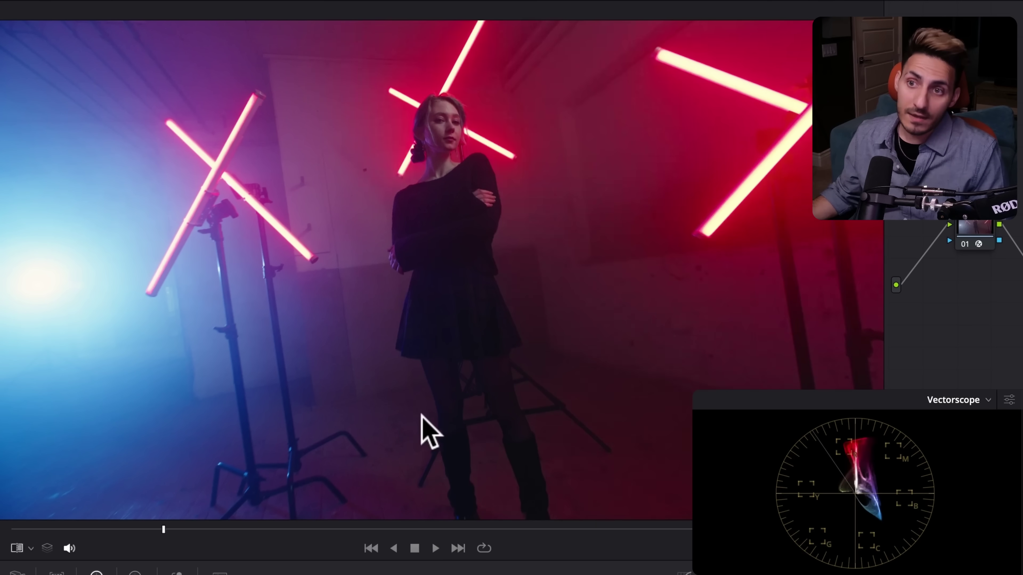
pyautogui.scroll(-3, 473, 395)
pyautogui.scroll(8, 514, 445)
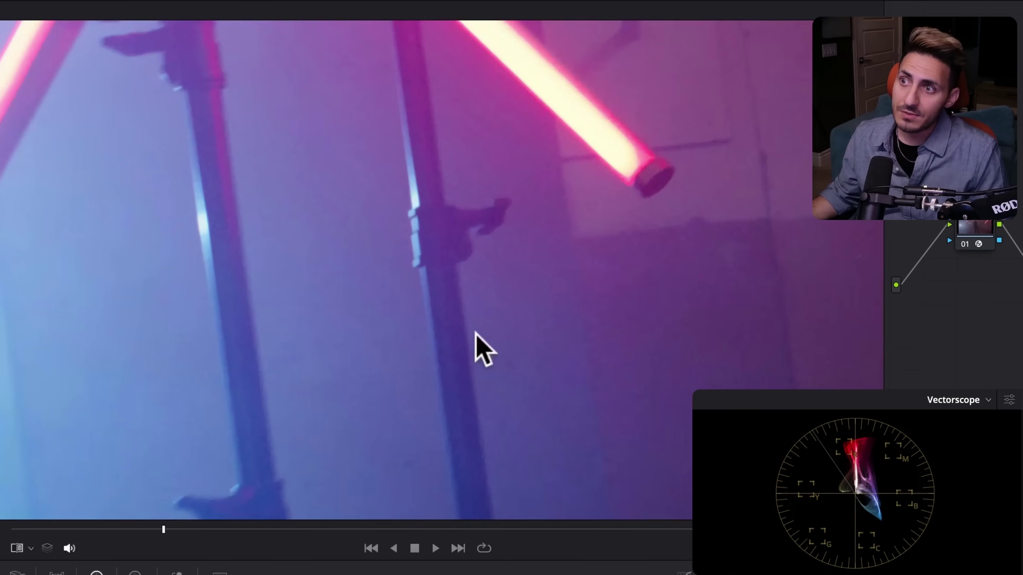
pyautogui.scroll(5, 644, 363)
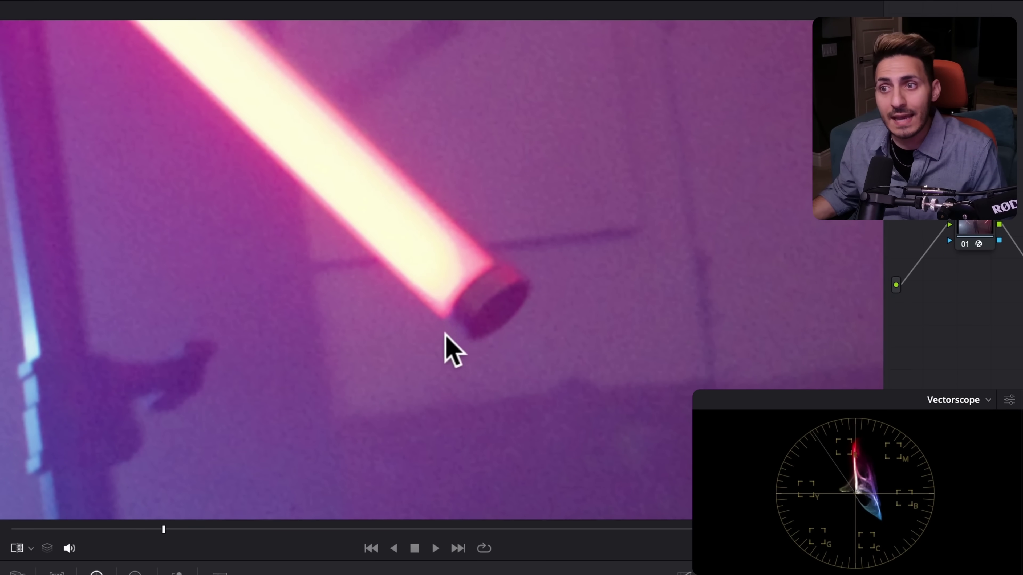
pyautogui.scroll(-5, 491, 278)
pyautogui.scroll(5, 547, 219)
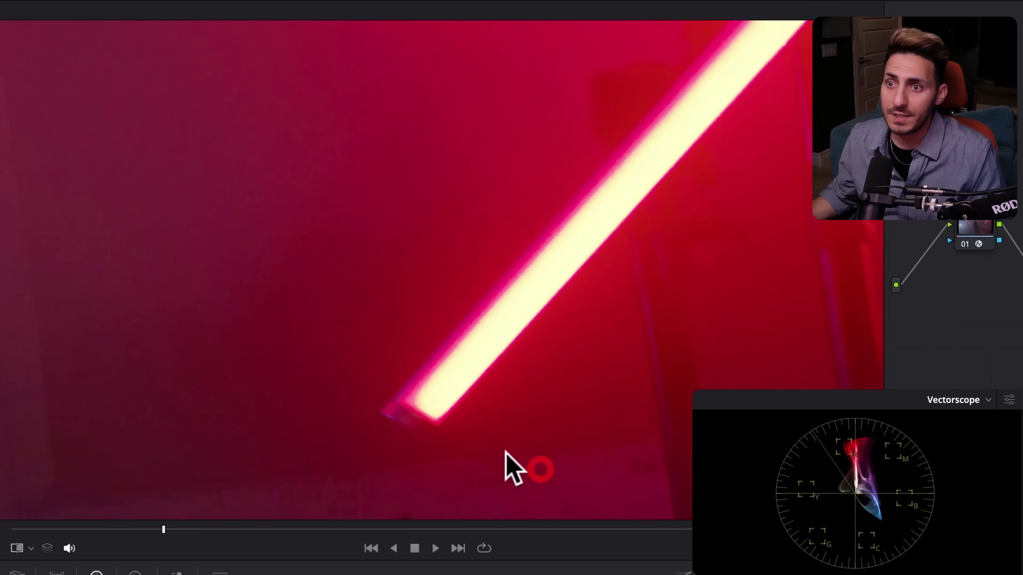
pyautogui.moveTo(507, 451); pyautogui.dragTo(525, 268)
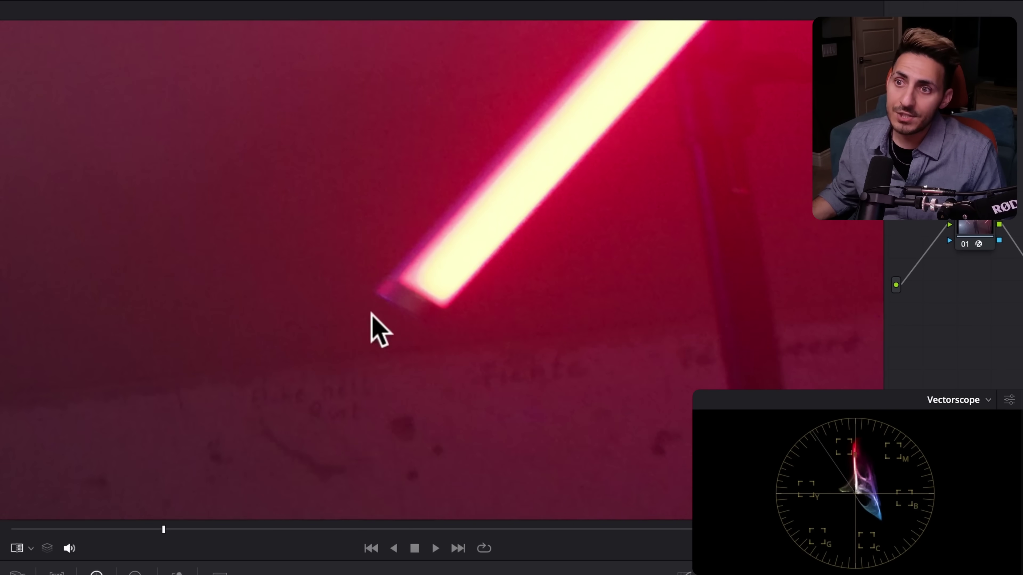
pyautogui.scroll(-6, 472, 298)
pyautogui.scroll(2, 422, 361)
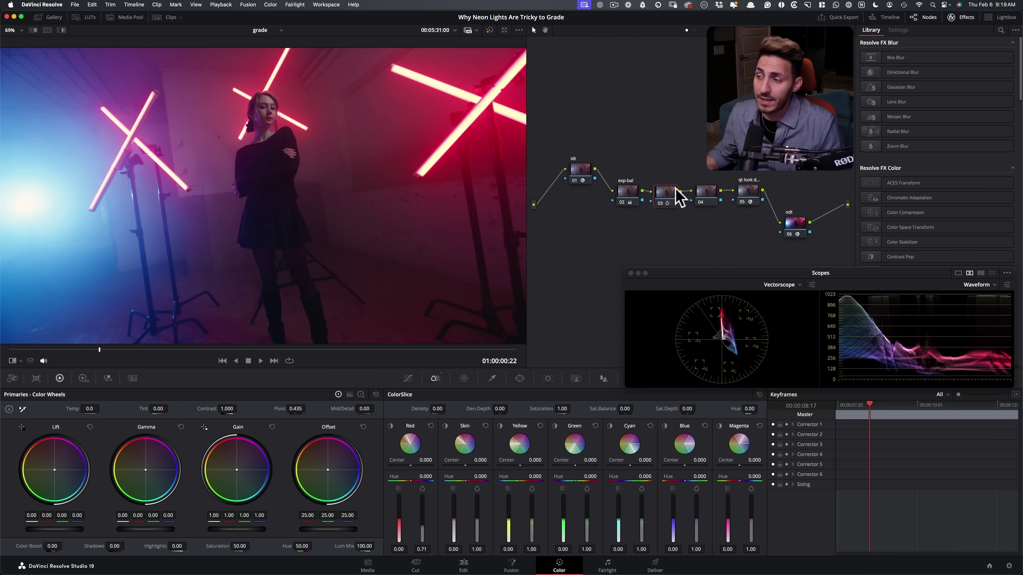
# Reset node 03's ColorSlice grade and review the idt node's input transform settings
pyautogui.rightClick(669, 197)
pyautogui.click(693, 197)
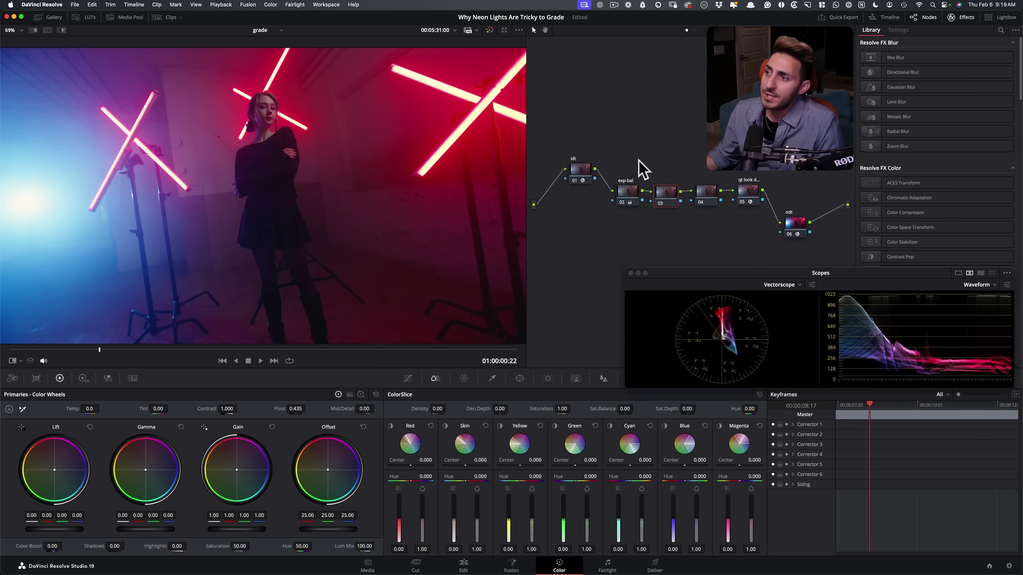
pyautogui.click(580, 171)
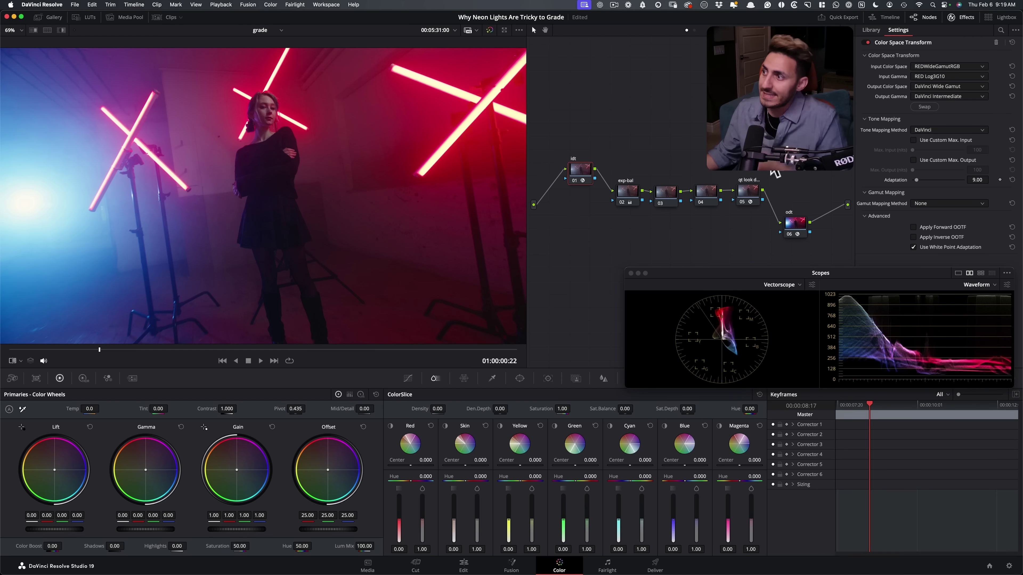
# Set the odt node's Gamut Mapping Method to Saturation Compression
pyautogui.click(798, 226)
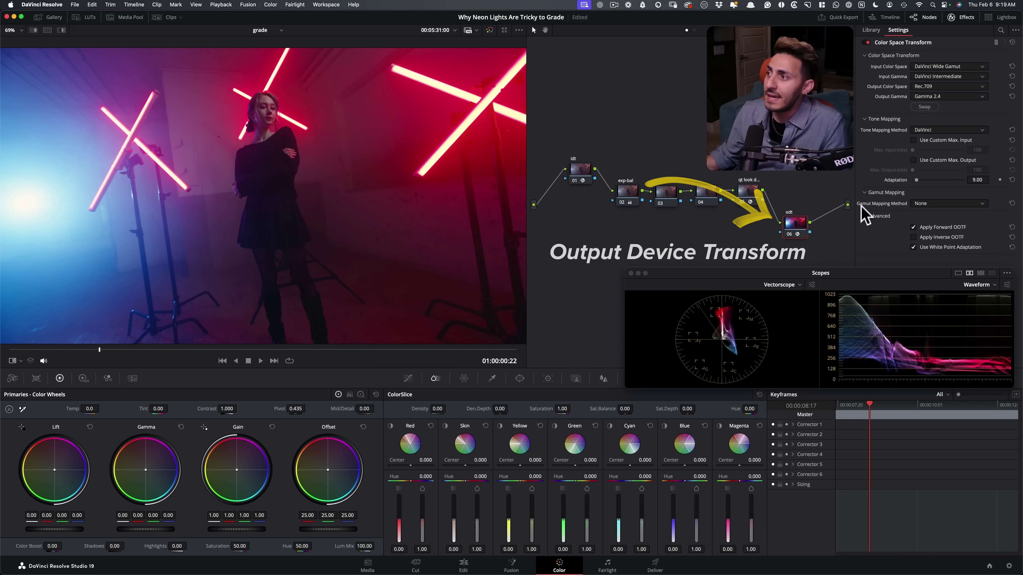
pyautogui.click(948, 204)
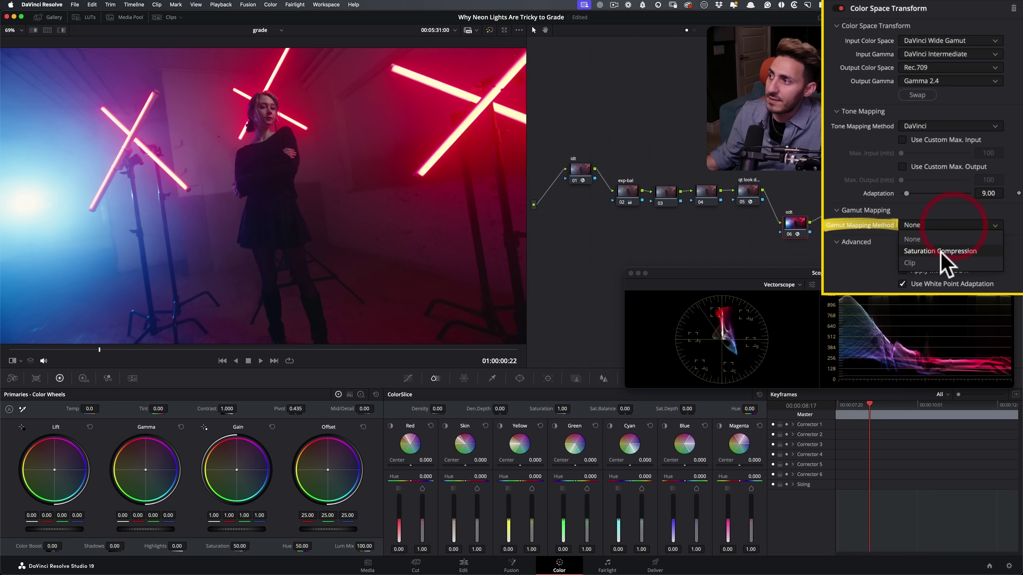
pyautogui.click(950, 252)
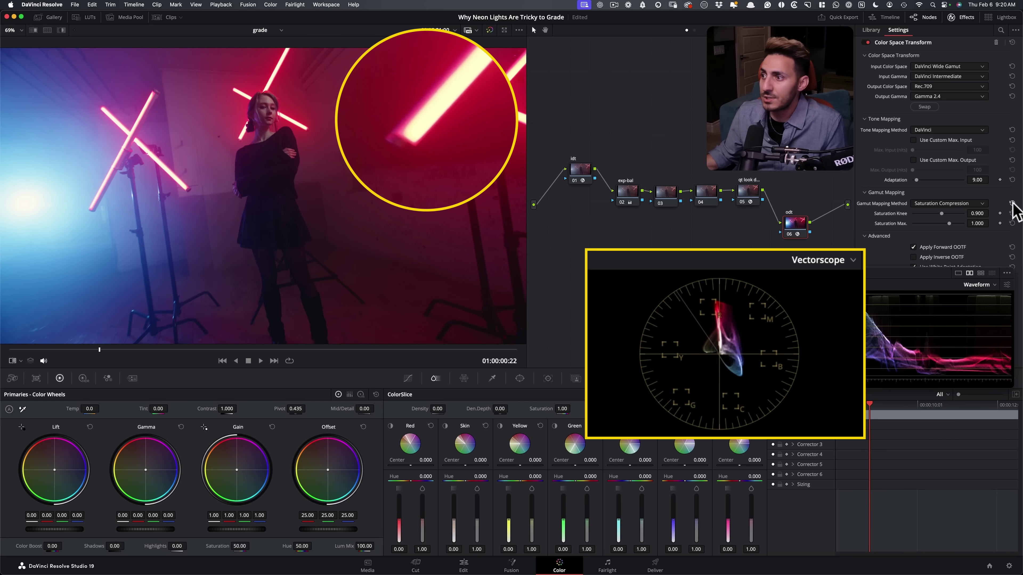
pyautogui.click(976, 204)
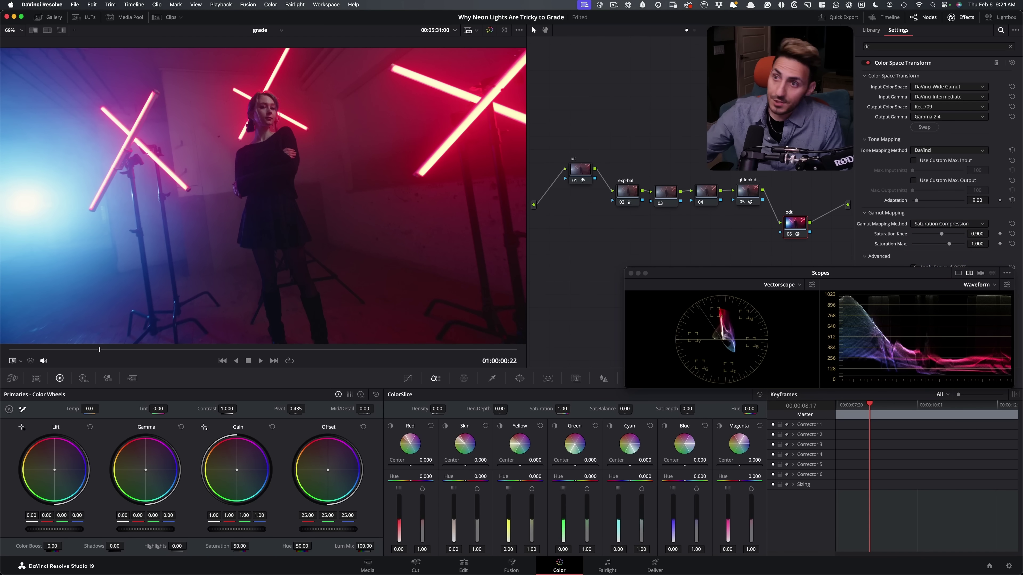
# Set gamut mapping back to None and apply the QT_Skin_Juice_Mixer_v1.0 DCTL to node 04
pyautogui.click(1012, 224)
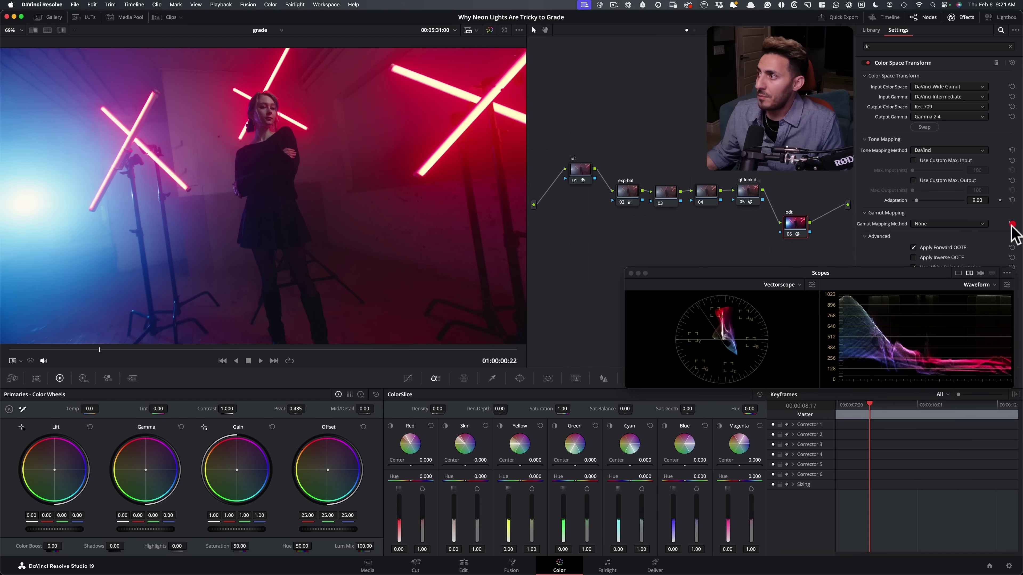
pyautogui.click(707, 195)
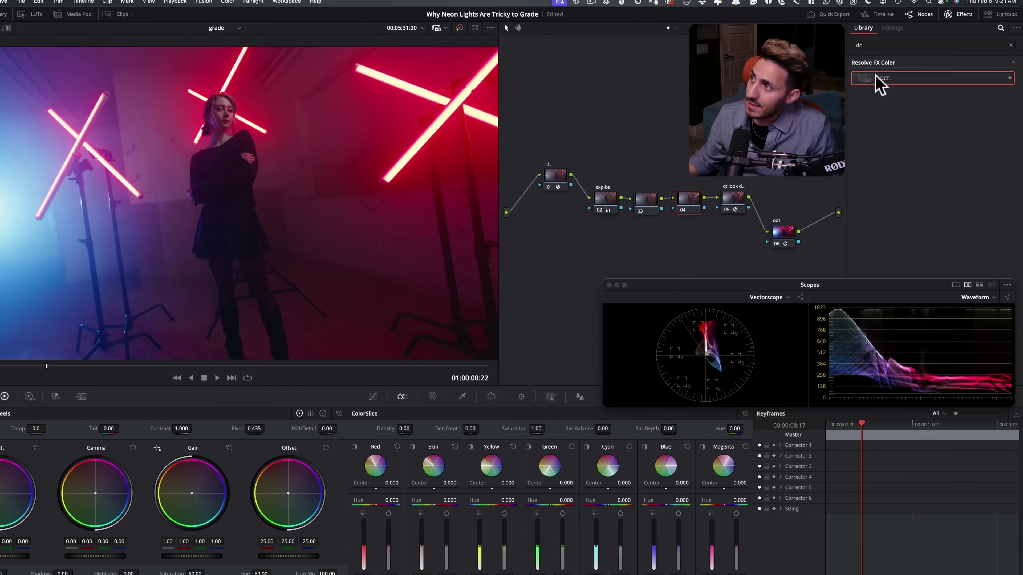
pyautogui.moveTo(877, 82); pyautogui.dragTo(688, 203)
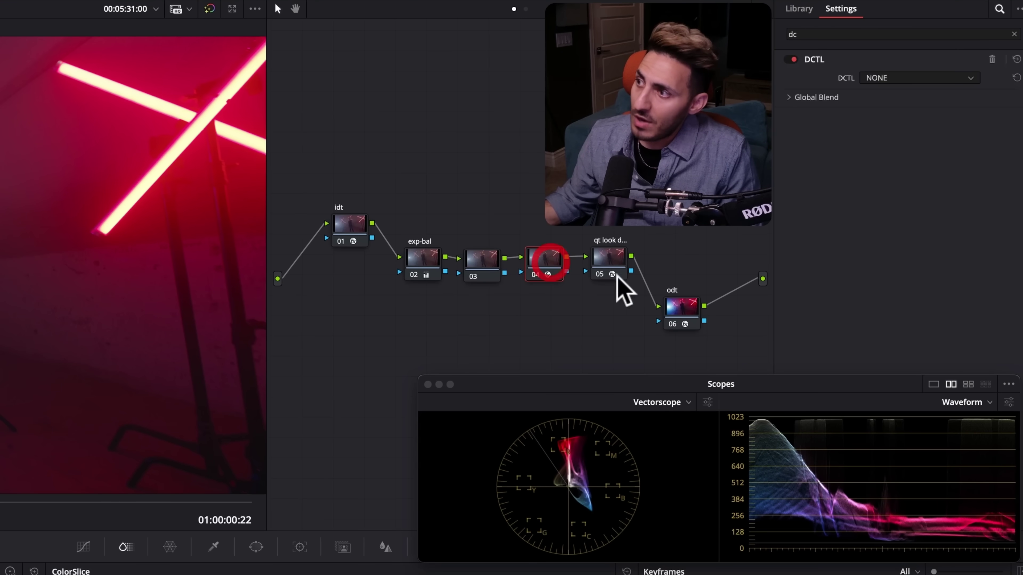
pyautogui.click(952, 78)
pyautogui.scroll(-5, 936, 201)
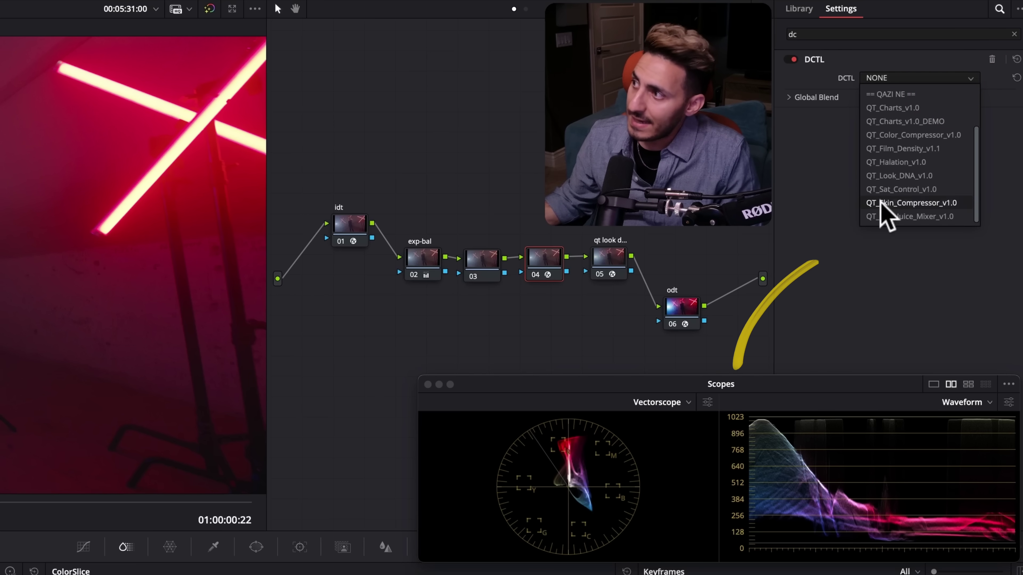
pyautogui.click(902, 216)
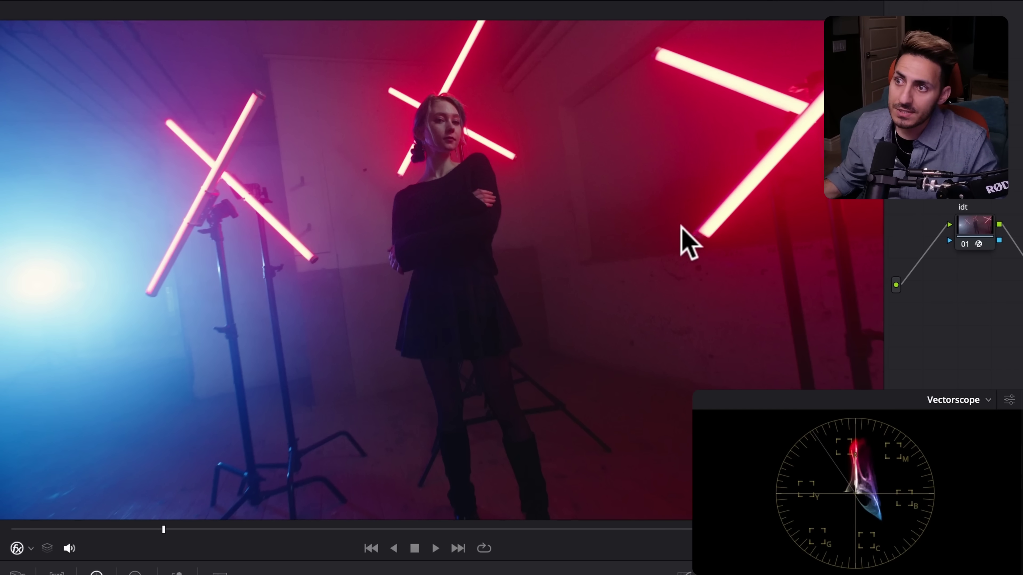
pyautogui.scroll(5, 422, 304)
pyautogui.scroll(5, 385, 276)
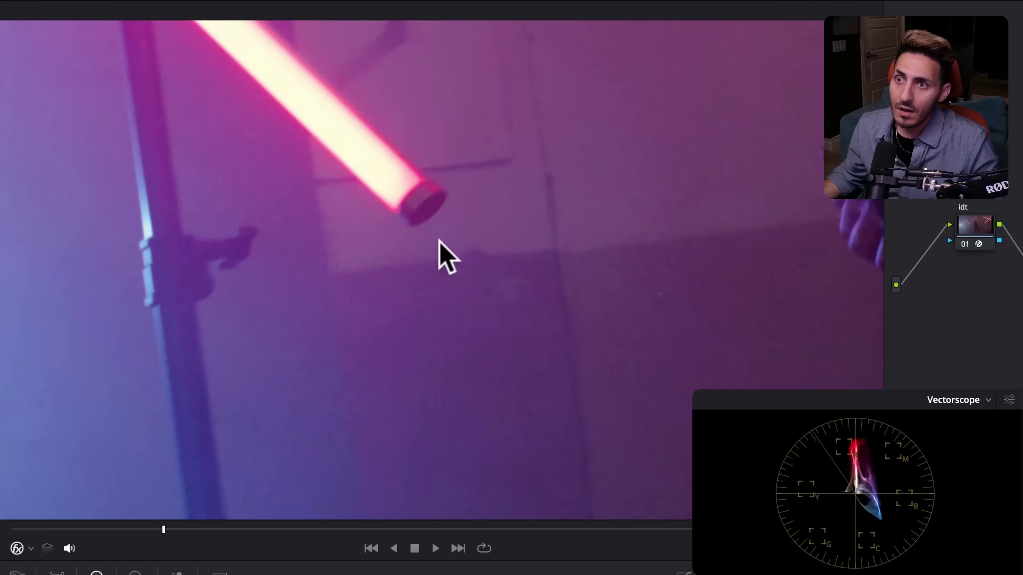
pyautogui.click(573, 365)
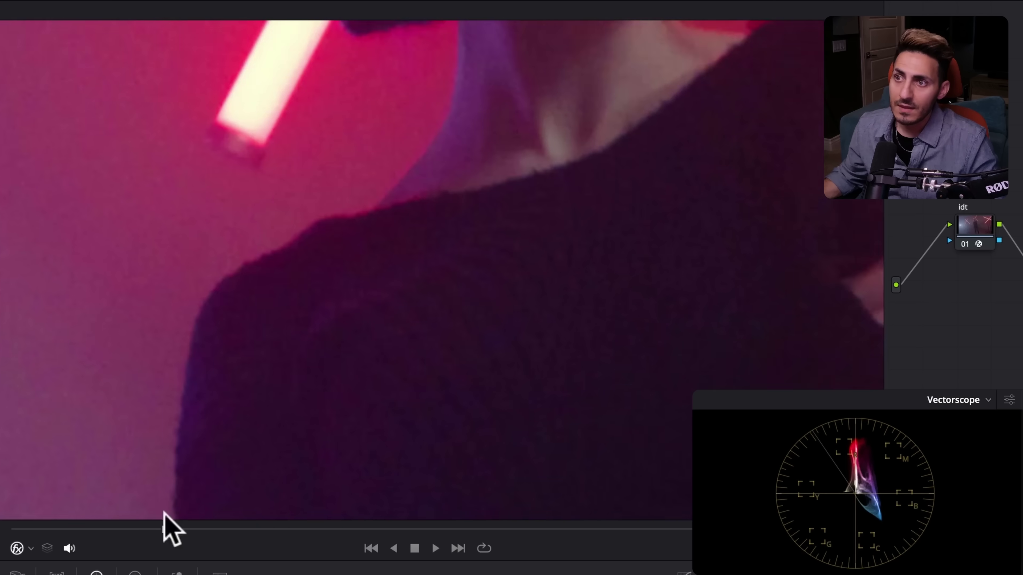
pyautogui.click(185, 475)
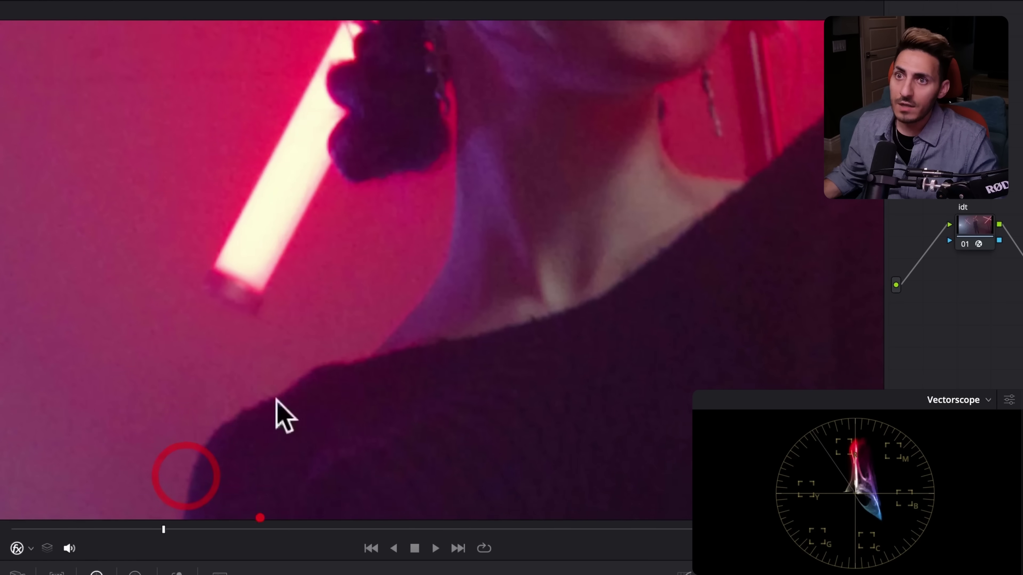
pyautogui.click(358, 425)
pyautogui.click(334, 347)
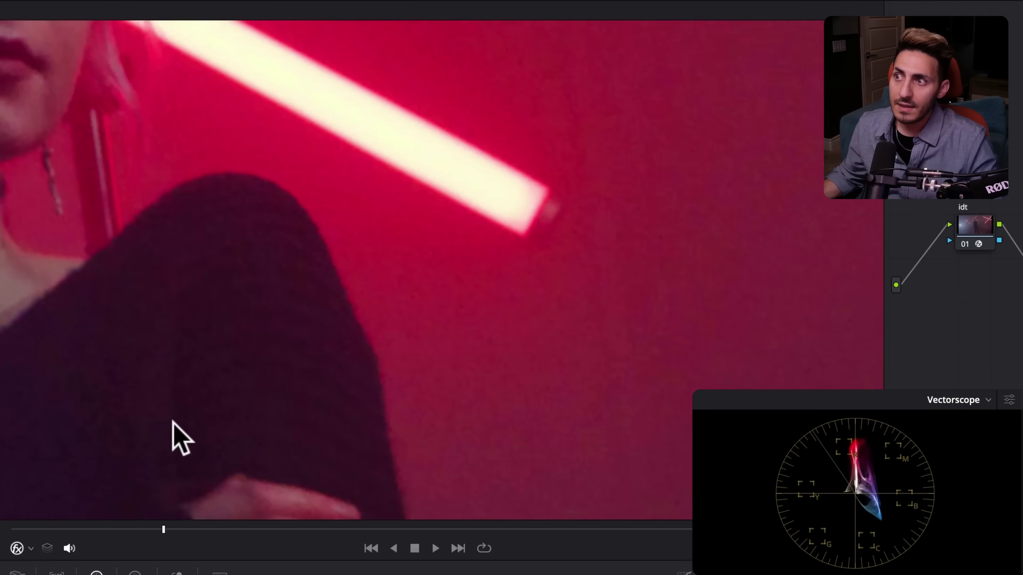
pyautogui.click(172, 421)
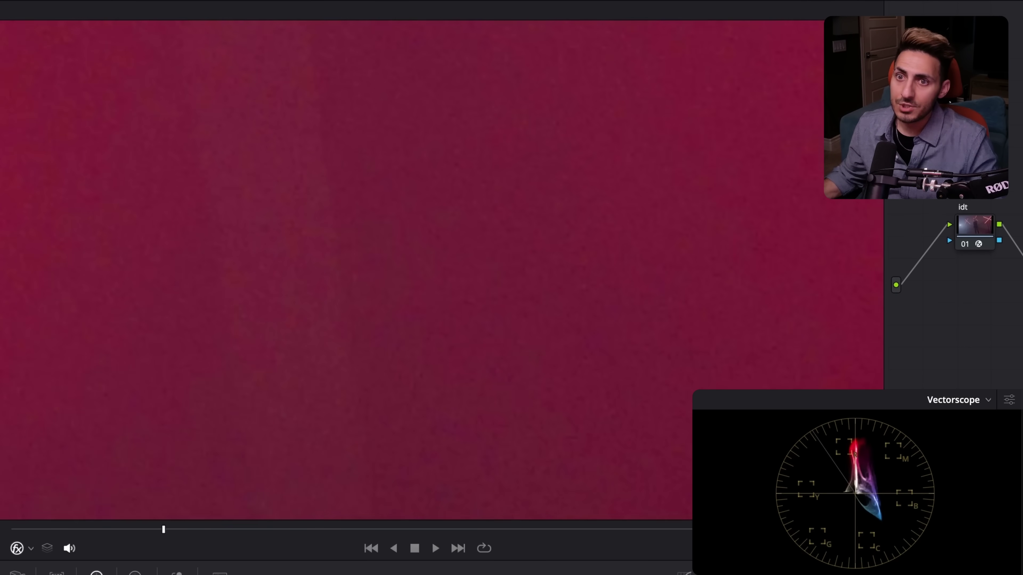
pyautogui.click(279, 204)
pyautogui.click(146, 377)
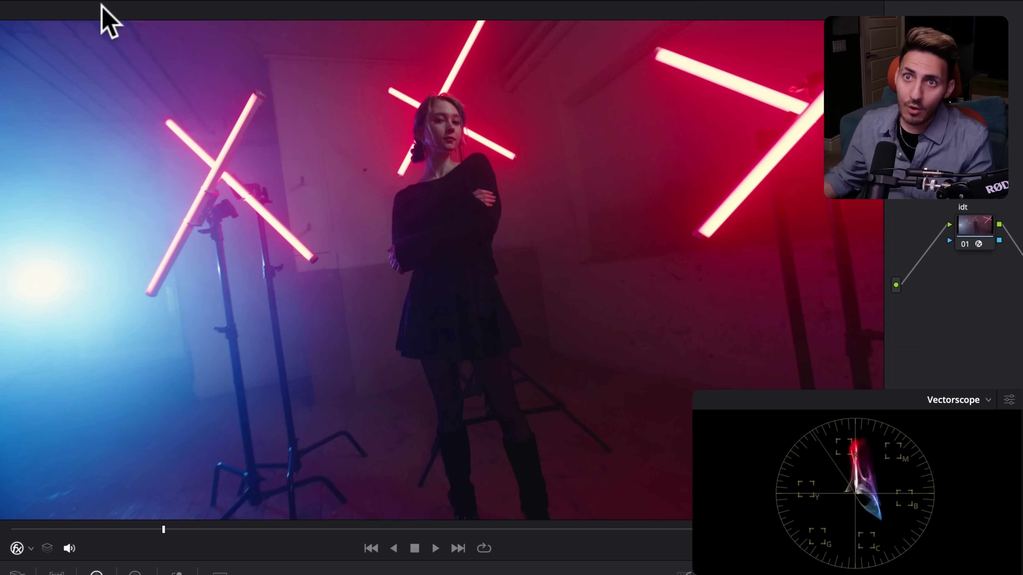
pyautogui.click(89, 1)
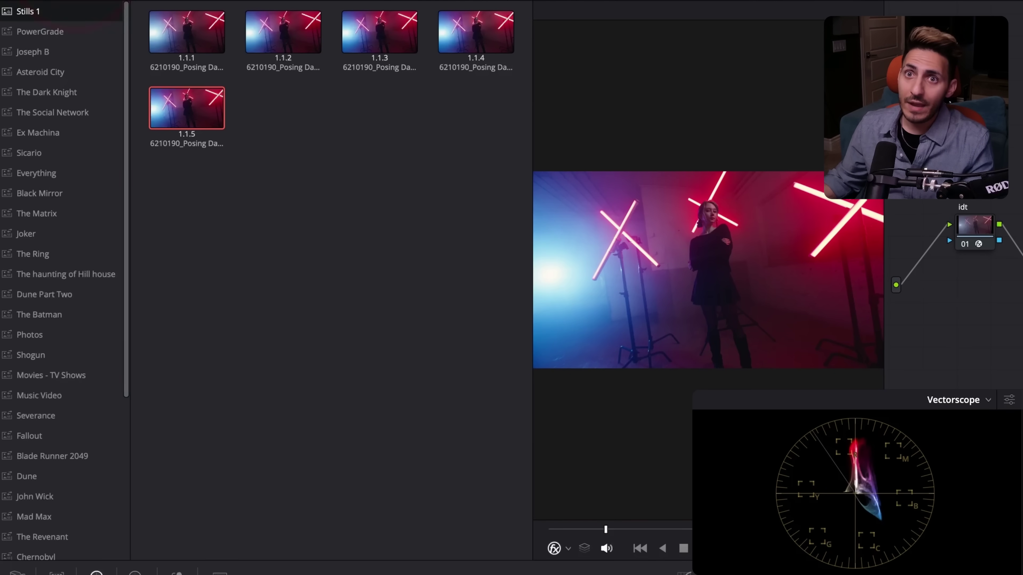
pyautogui.hotkey('alt', 'f')
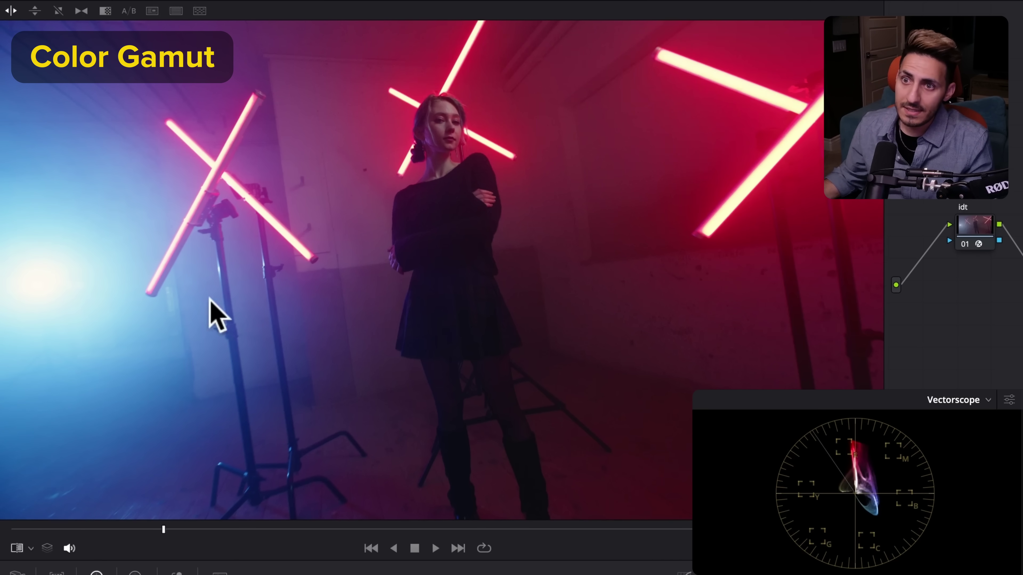
pyautogui.scroll(-3, 450, 389)
pyautogui.click(449, 370)
pyautogui.scroll(3, 479, 354)
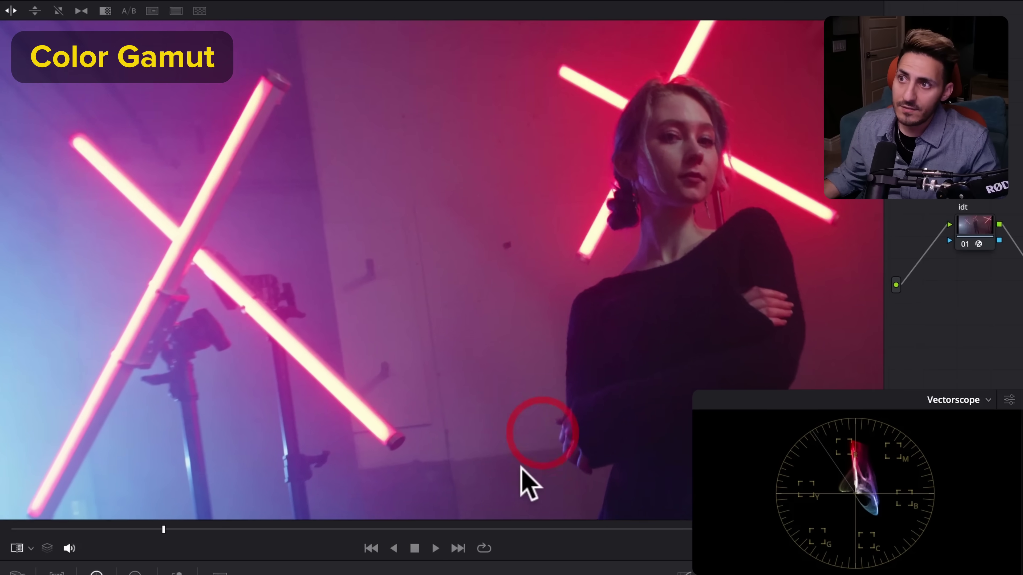
pyautogui.scroll(2, 540, 463)
pyautogui.moveTo(564, 429); pyautogui.dragTo(467, 461)
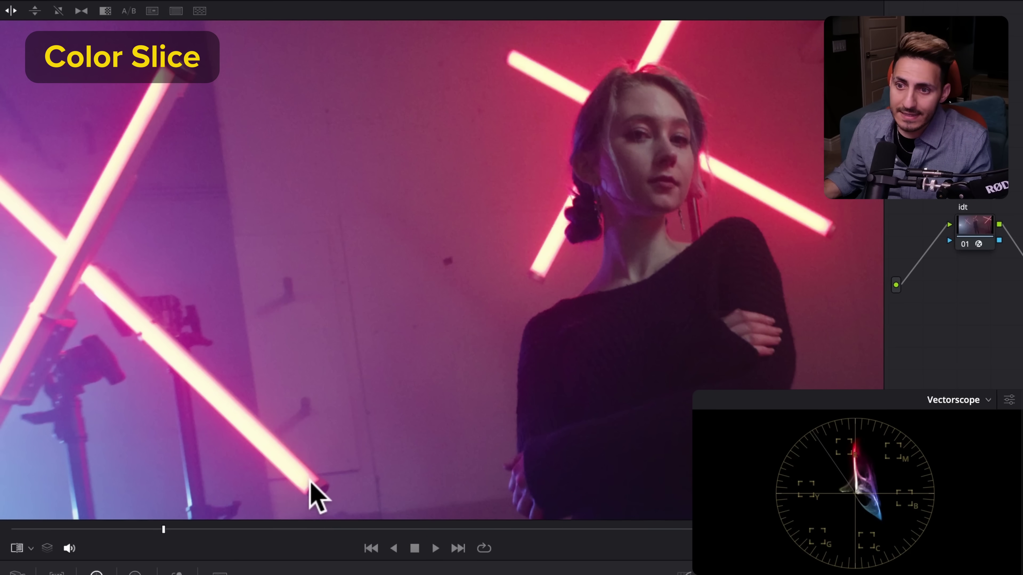
pyautogui.scroll(5, 424, 379)
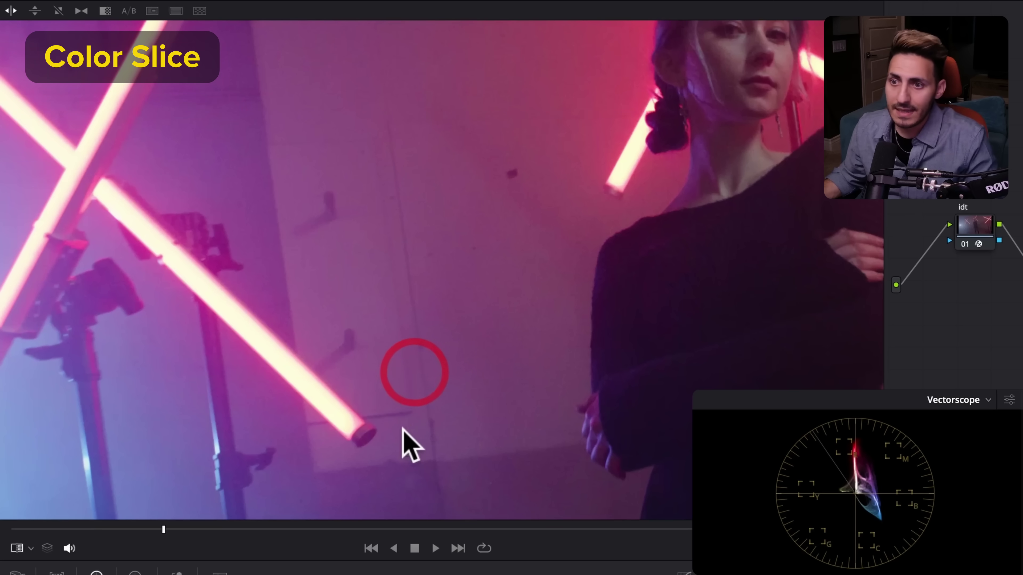
pyautogui.scroll(-5, 455, 333)
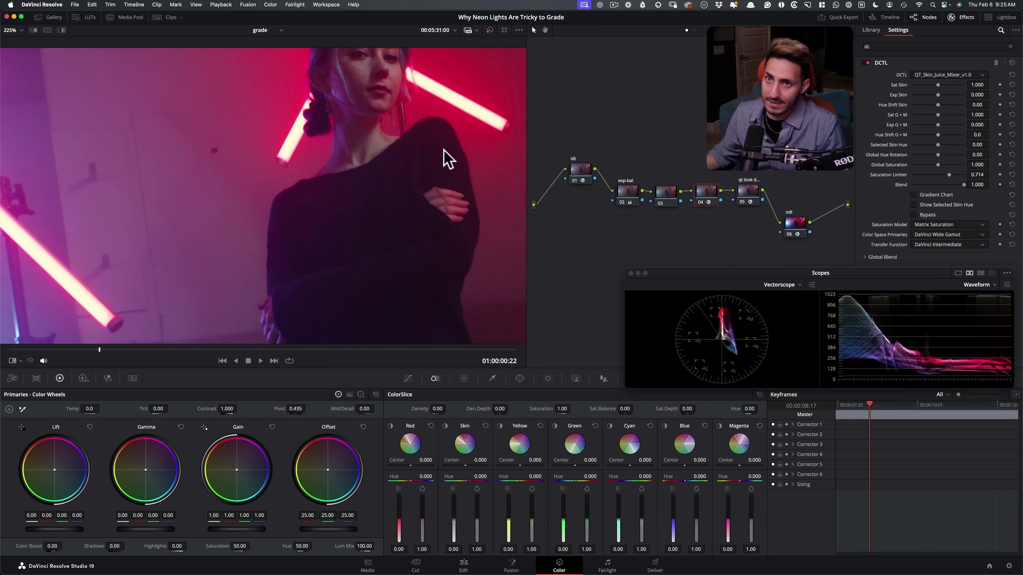
# Reset node 04 to remove its existing DCTL
pyautogui.click(49, 17)
pyautogui.click(49, 17)
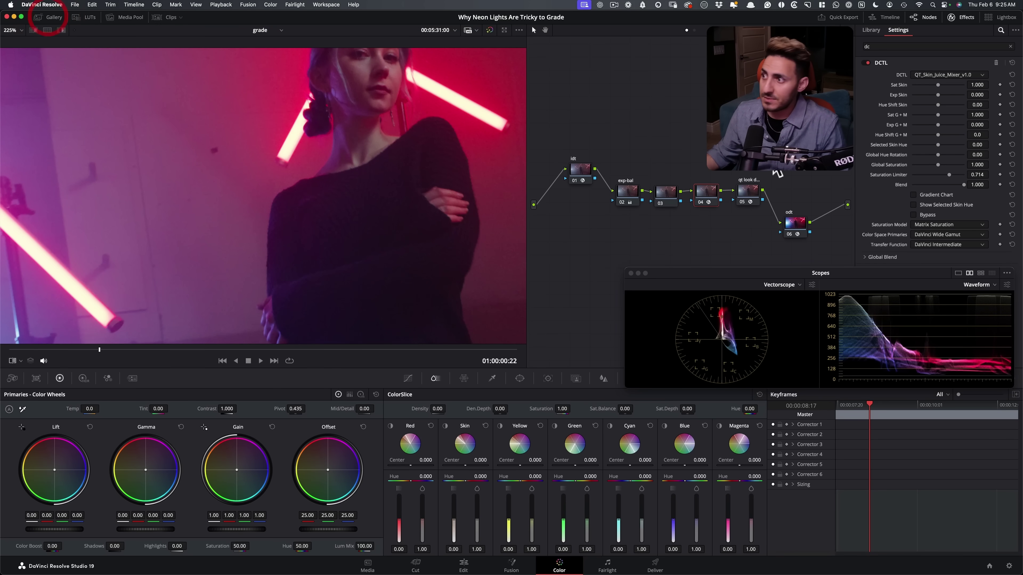
pyautogui.rightClick(715, 192)
pyautogui.click(750, 208)
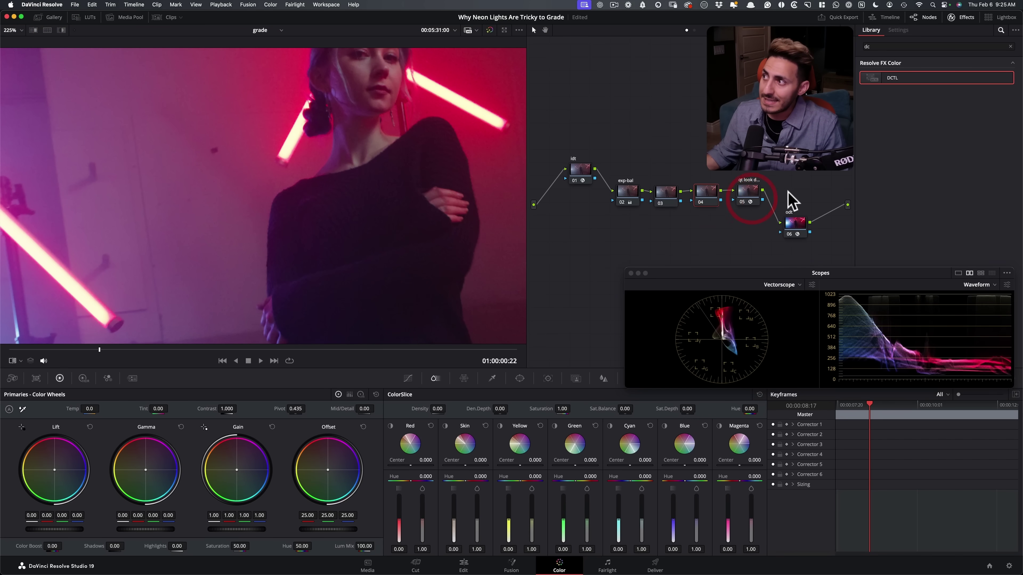
# Apply a DCTL set to QT_Sat_Control_v1.0 on node 04 with Sat v Sat Chart enabled
pyautogui.moveTo(898, 85); pyautogui.dragTo(704, 194)
pyautogui.click(952, 74)
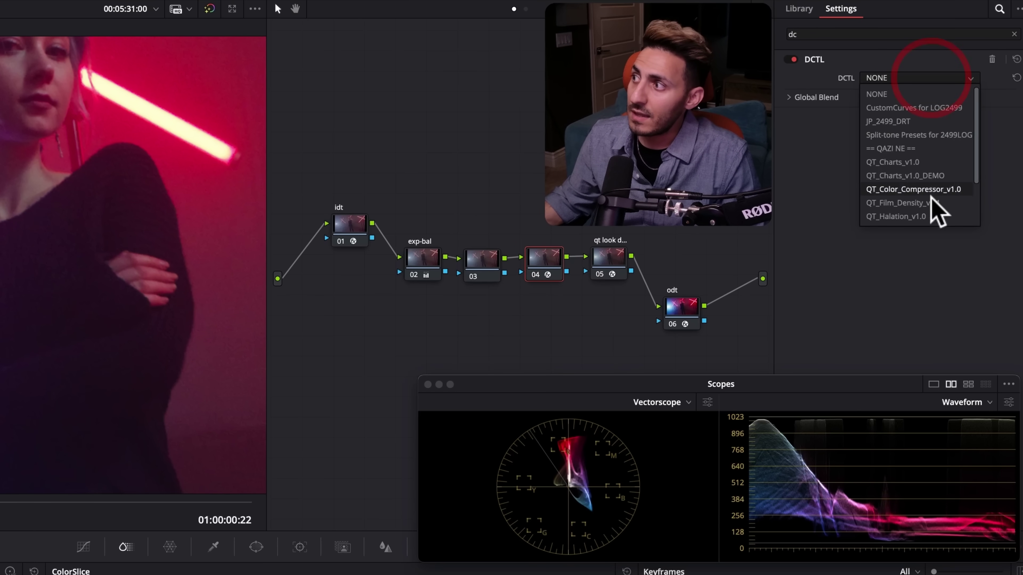
pyautogui.scroll(-4, 933, 203)
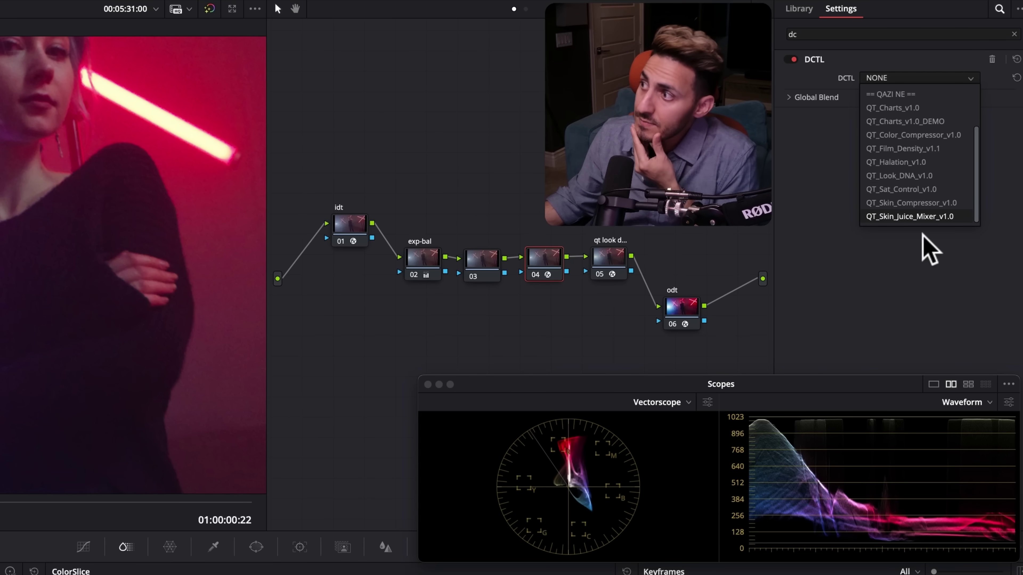
pyautogui.click(908, 189)
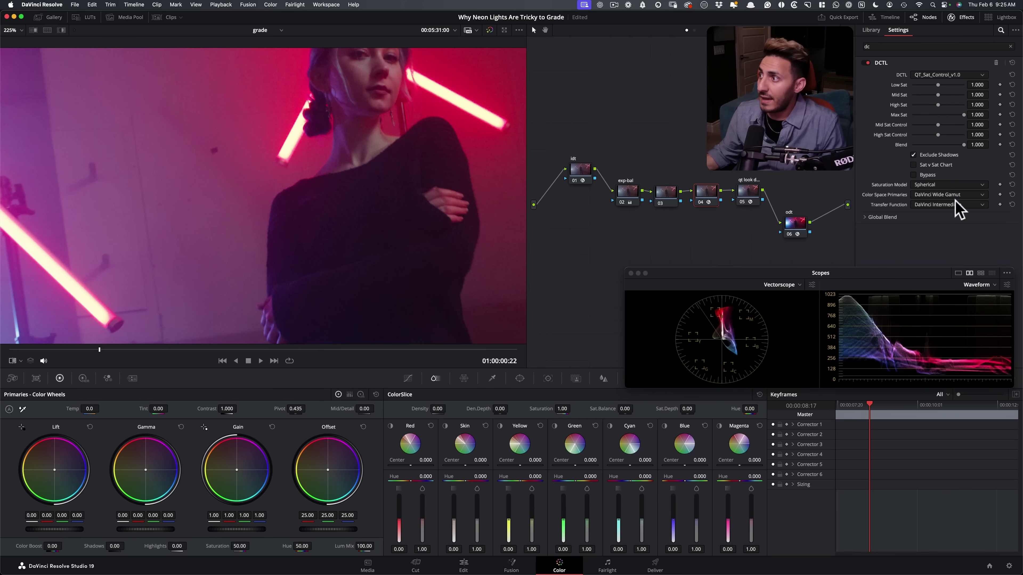
pyautogui.click(914, 174)
pyautogui.hotkey('shift', 'z')
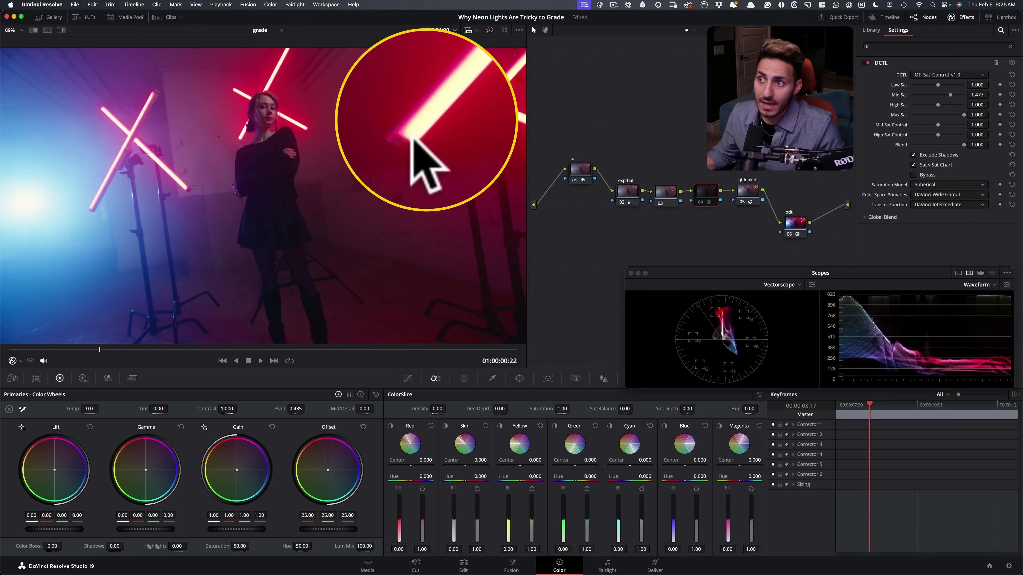
# Settle the DCTL's Mid Sat at 1.575, then toggle node 04 off and on to compare
pyautogui.scroll(4, 233, 203)
pyautogui.scroll(2, 233, 204)
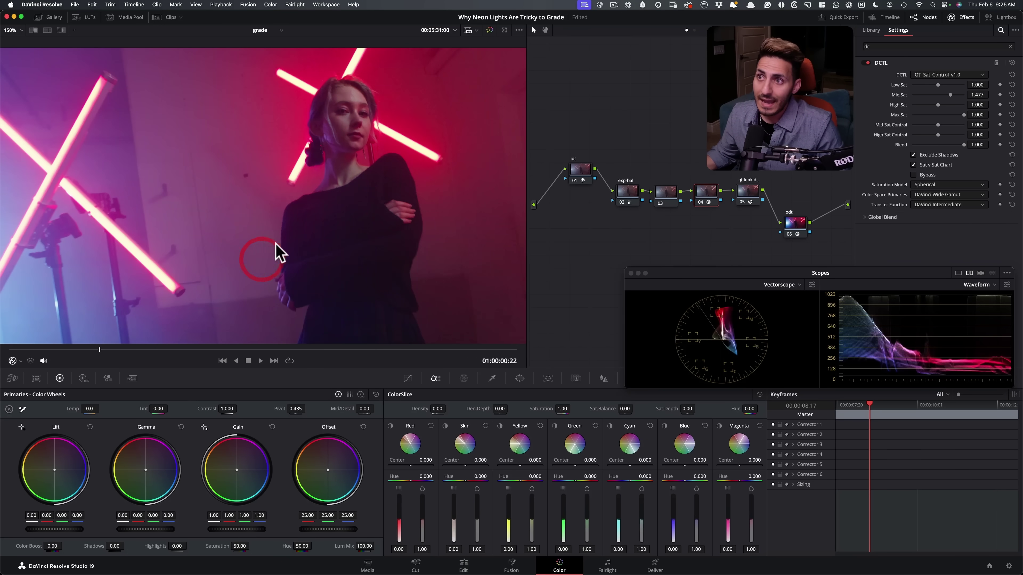
pyautogui.scroll(1, 378, 123)
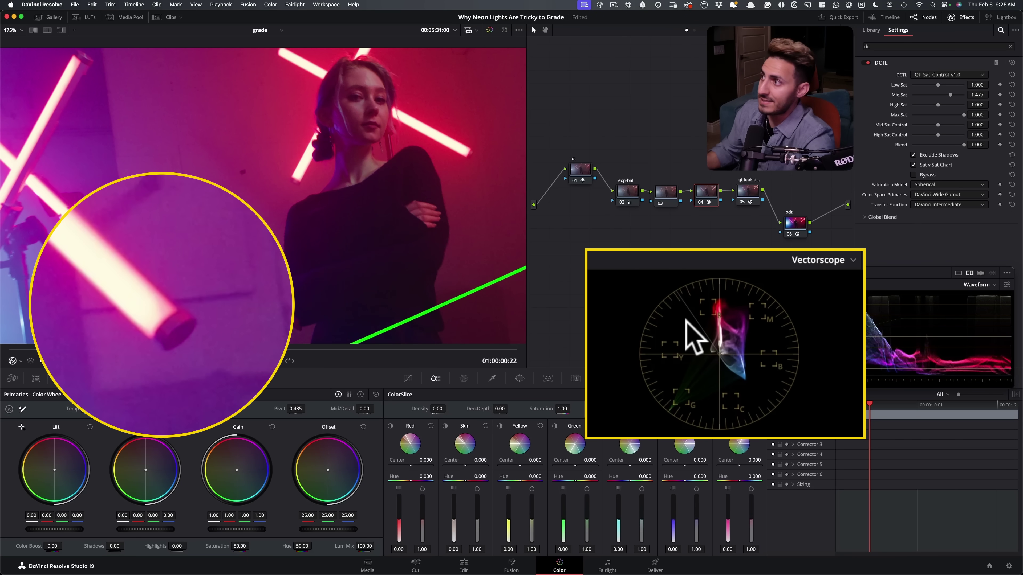
pyautogui.hotkey('ctrl', 'z')
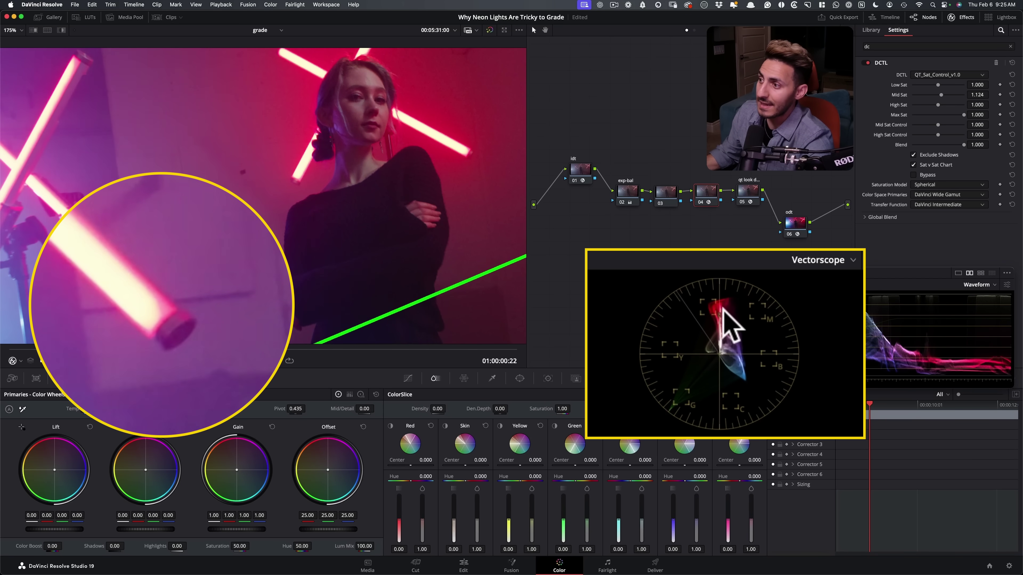
pyautogui.hotkey('ctrl', 'shift', 'z')
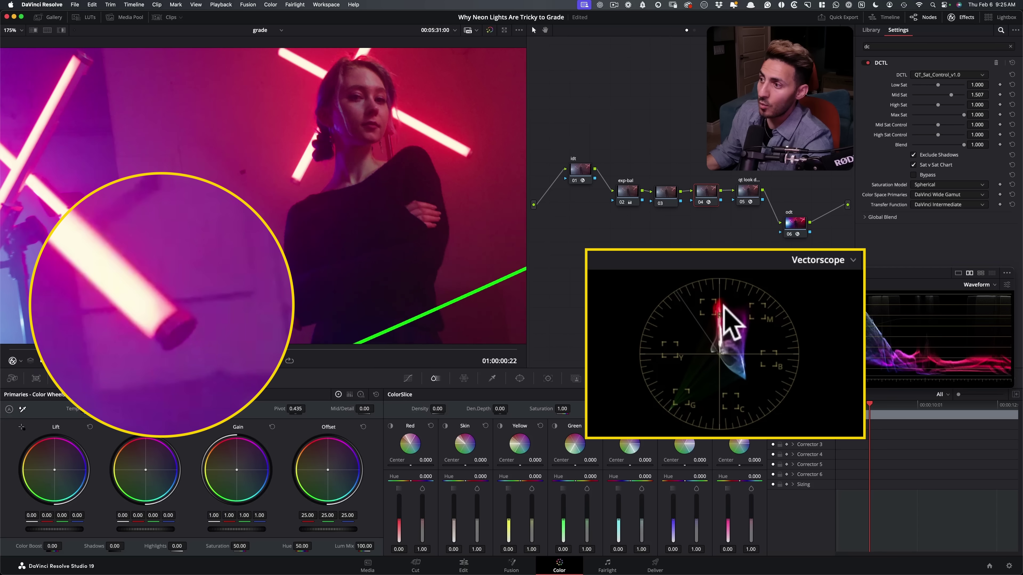
pyautogui.hotkey('ctrl', 'shift', 'z')
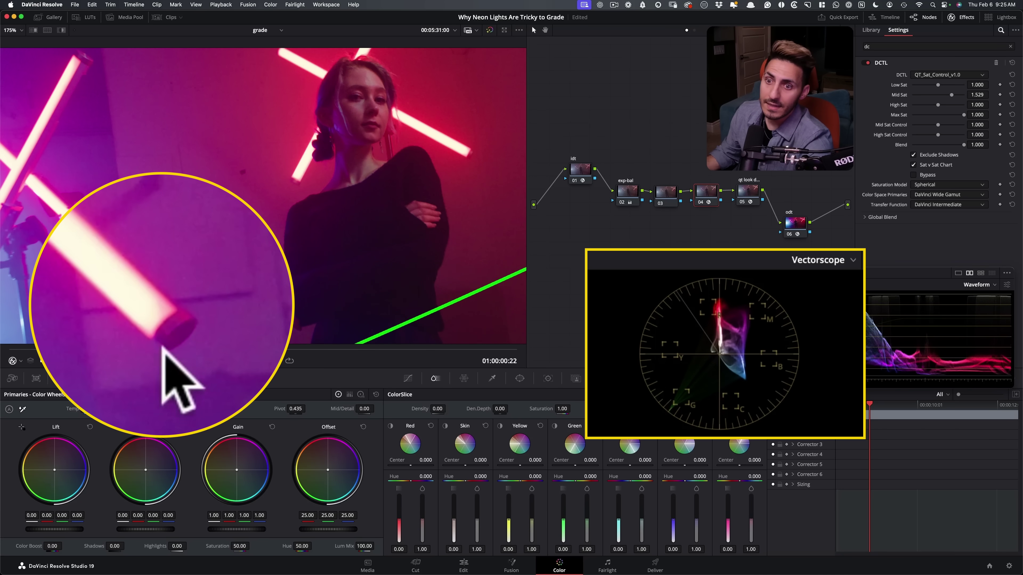
pyautogui.hotkey('ctrl', 'shift', 'z')
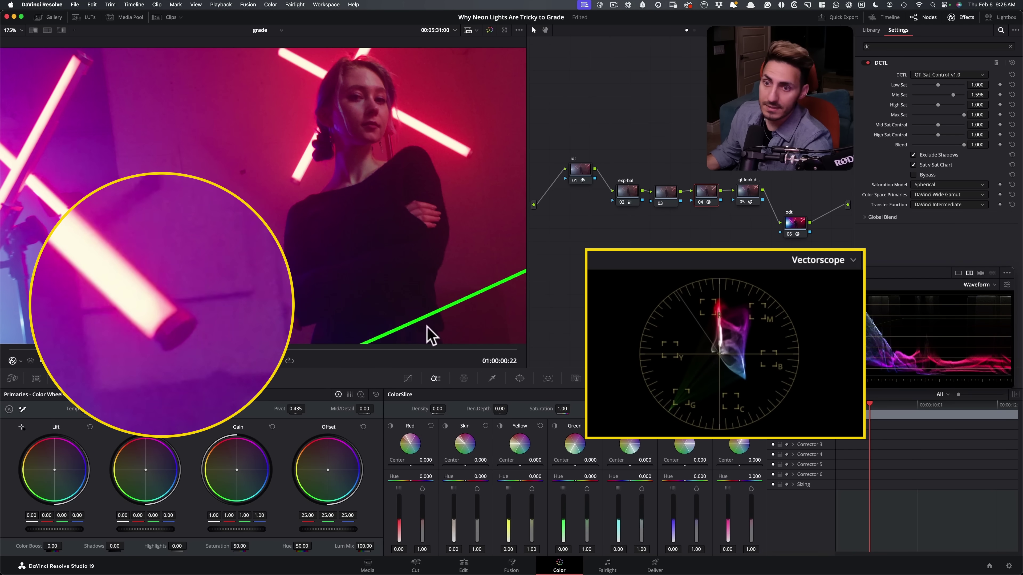
pyautogui.hotkey('ctrl', 'z')
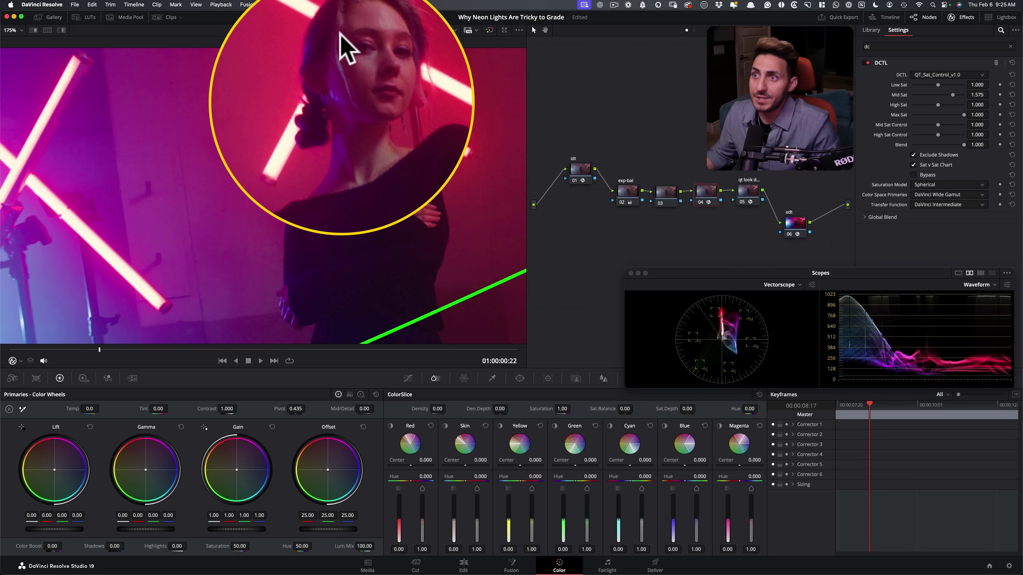
pyautogui.hotkey('ctrl', 'd')
pyautogui.hotkey('ctrl', 'd')
pyautogui.hotkey('ctrl', 'd')
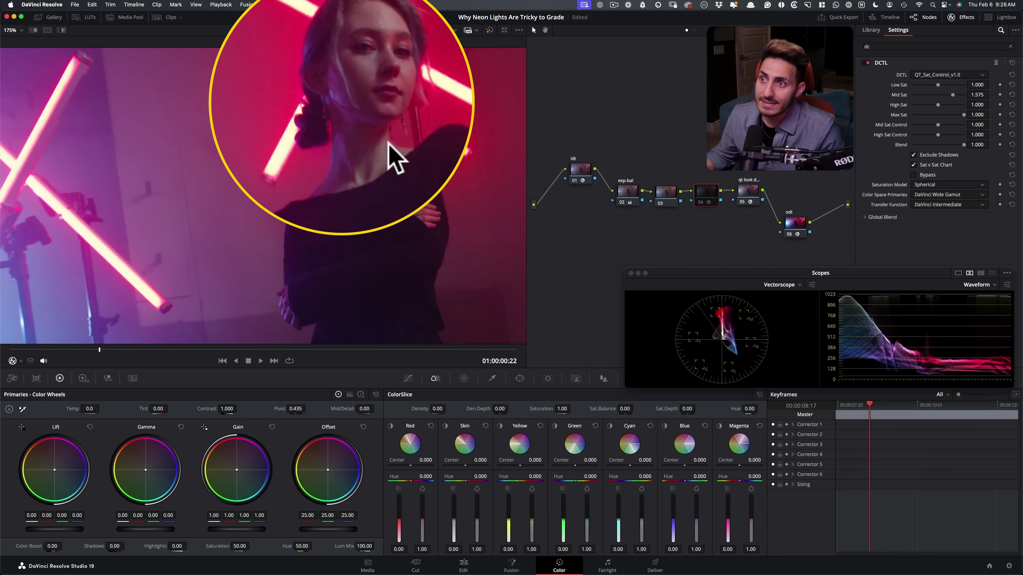
pyautogui.hotkey('ctrl', 'd')
pyautogui.hotkey('ctrl', 'd')
pyautogui.hotkey('ctrl', 'd')
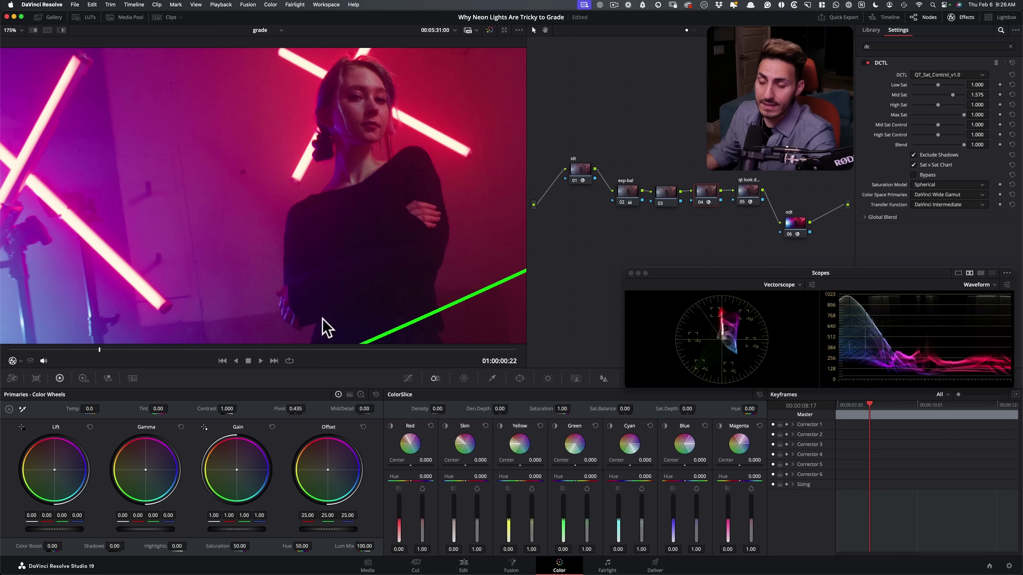
# Fit the whole frame in the viewer and toggle node 04 to compare the grade
pyautogui.hotkey('ctrl', '-')
pyautogui.hotkey('ctrl', '-')
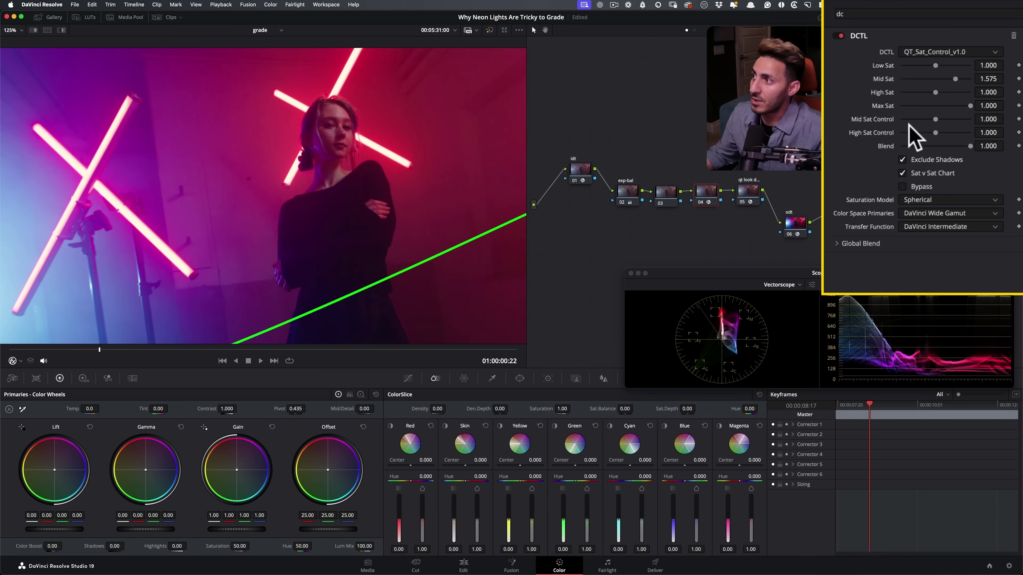
pyautogui.hotkey('shift', 'z')
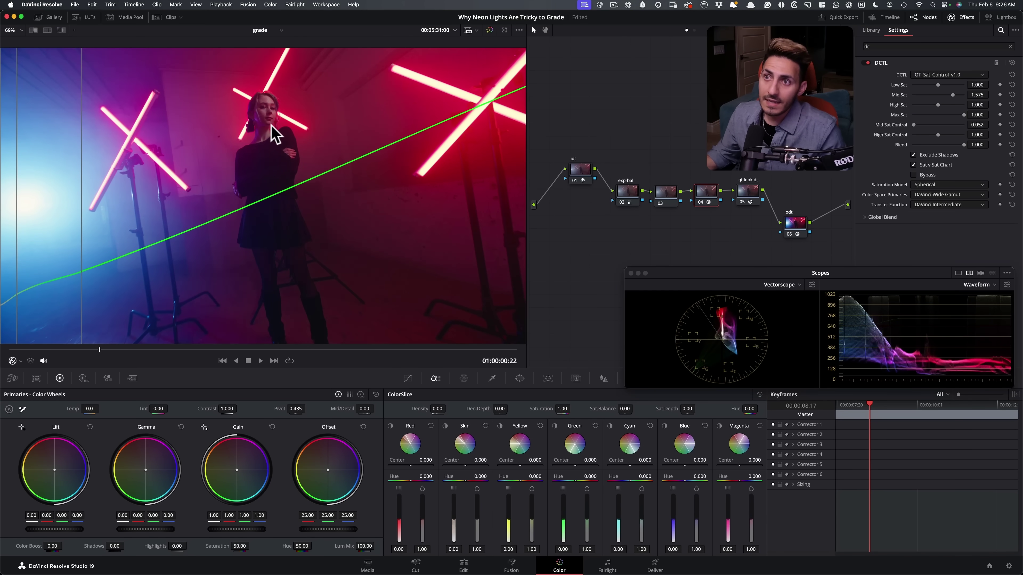
pyautogui.hotkey('ctrl', 'd')
pyautogui.hotkey('ctrl', 'd')
pyautogui.hotkey('ctrl', 'd')
pyautogui.hotkey('ctrl', 'd')
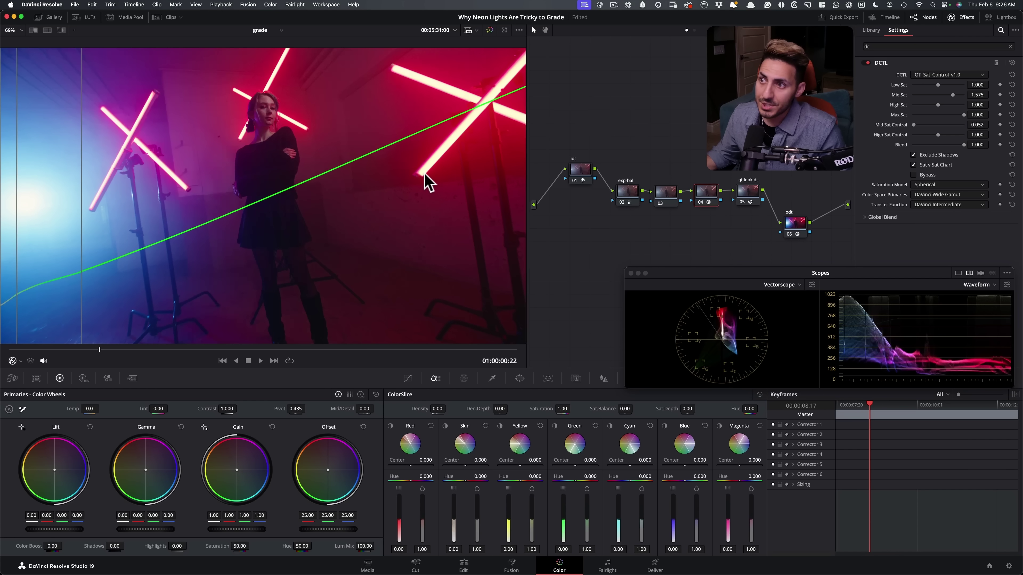
pyautogui.hotkey('ctrl', 'd')
pyautogui.hotkey('ctrl', 'd')
# Set Mid Sat Control to 0.052 and High Sat Control to 0.640, then hide the Sat v Sat chart
pyautogui.scroll(2, 219, 205)
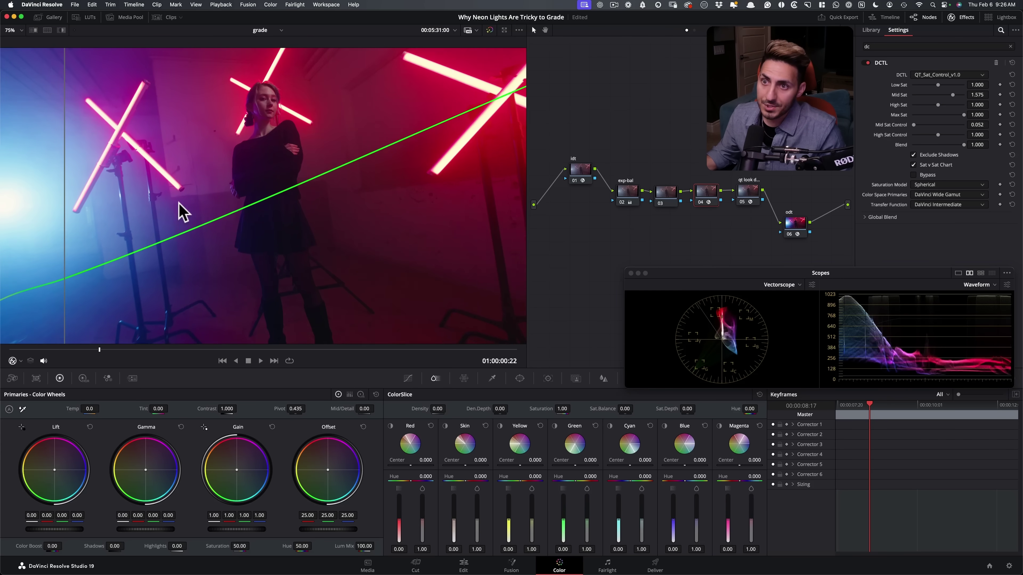
pyautogui.scroll(8, 182, 211)
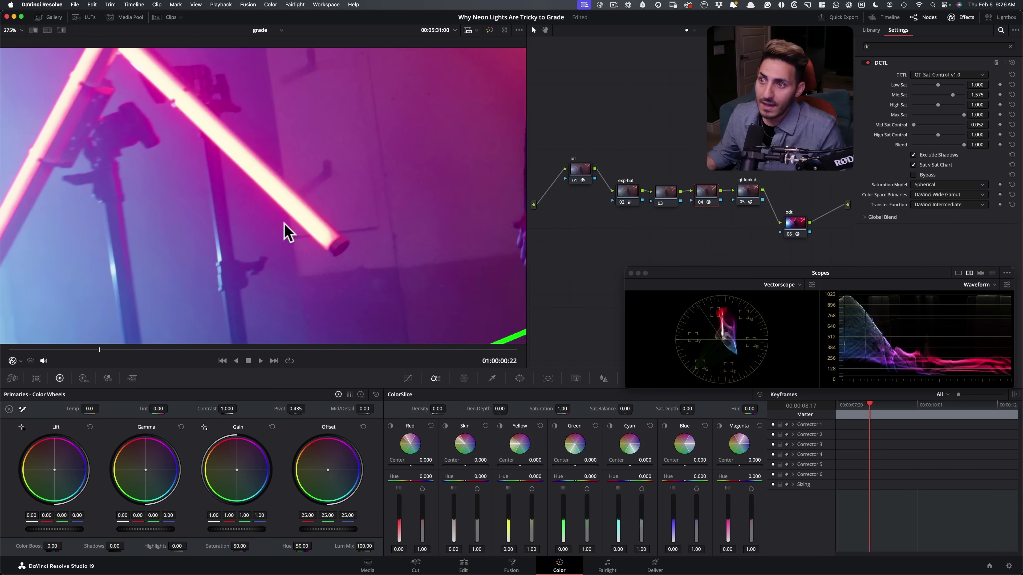
pyautogui.scroll(4, 326, 248)
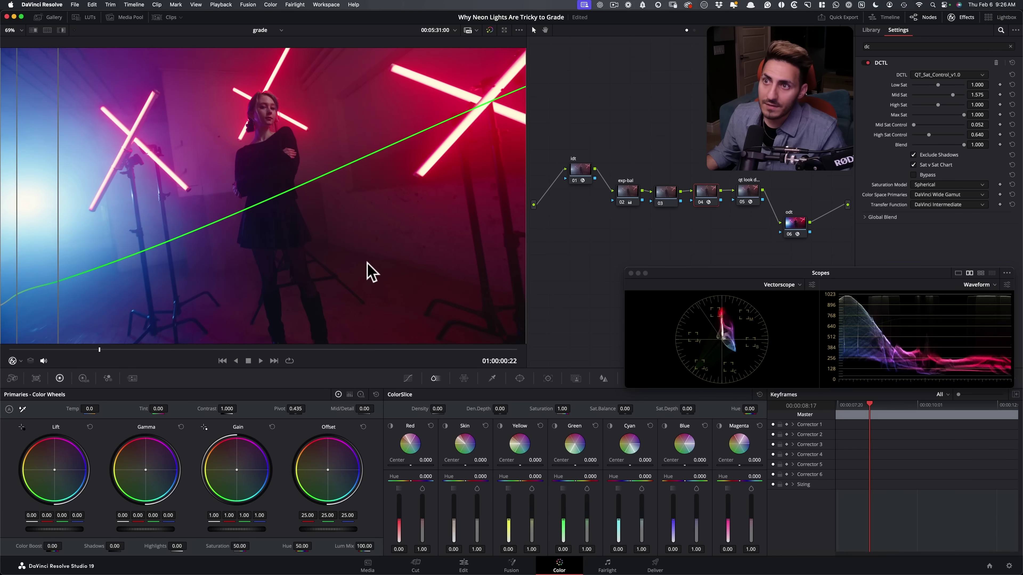
pyautogui.hotkey('shift', 'd')
pyautogui.hotkey('shift', 'd')
pyautogui.hotkey('shift', 'd')
pyautogui.hotkey('shift', 'd')
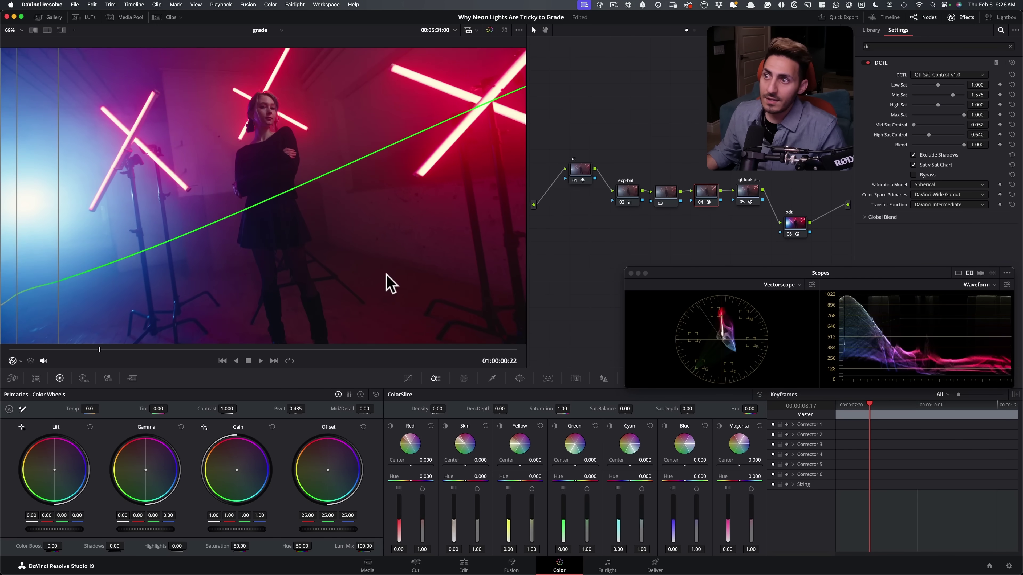
pyautogui.hotkey('shift', 'd')
pyautogui.hotkey('shift', 'd')
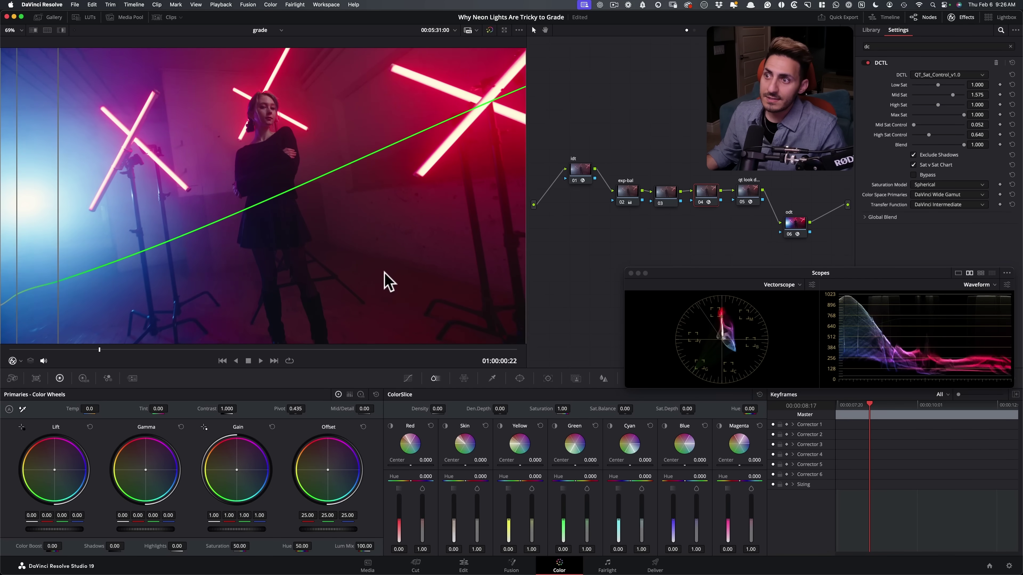
pyautogui.click(934, 165)
pyautogui.hotkey('ctrl', 'd')
pyautogui.hotkey('ctrl', 'd')
pyautogui.hotkey('ctrl', 'd')
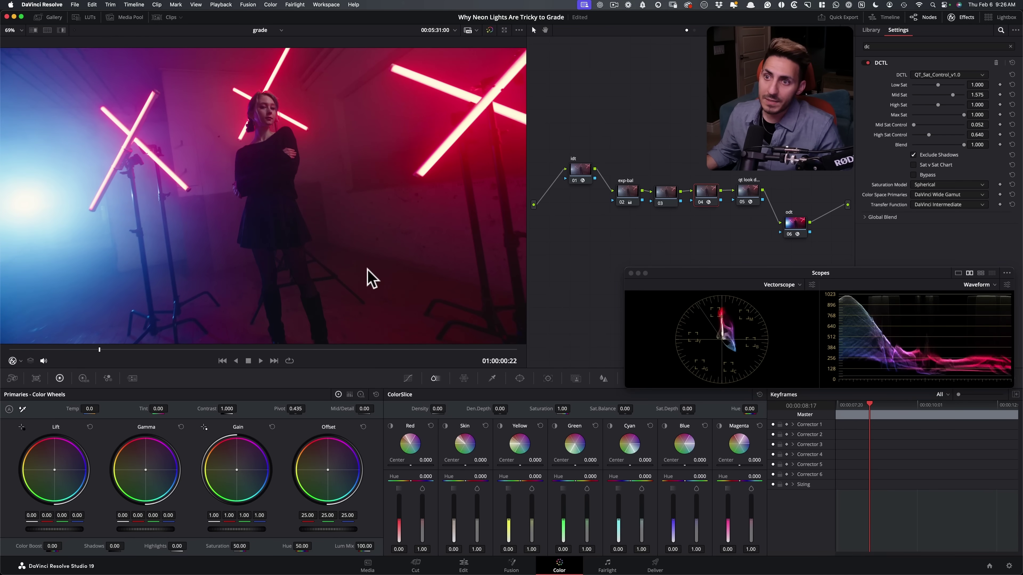
pyautogui.hotkey('ctrl', 'd')
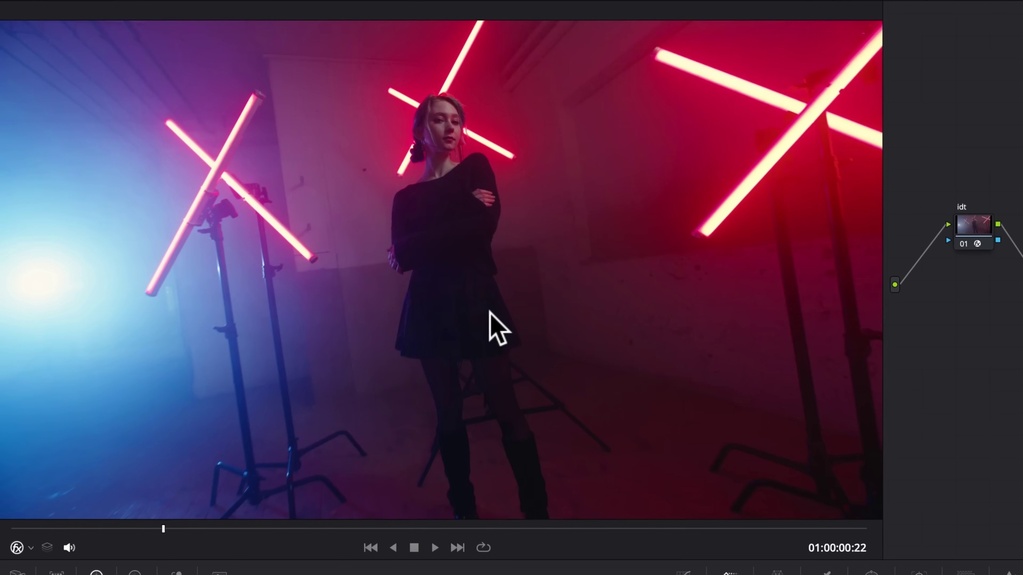
pyautogui.hotkey('ctrl', 'd')
pyautogui.hotkey('ctrl', 'd')
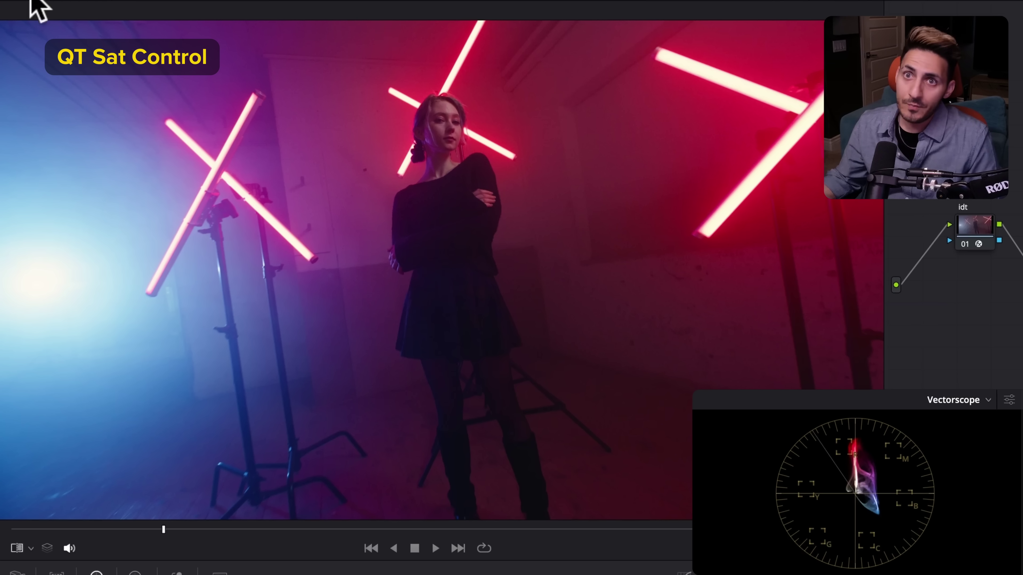
pyautogui.click(32, 9)
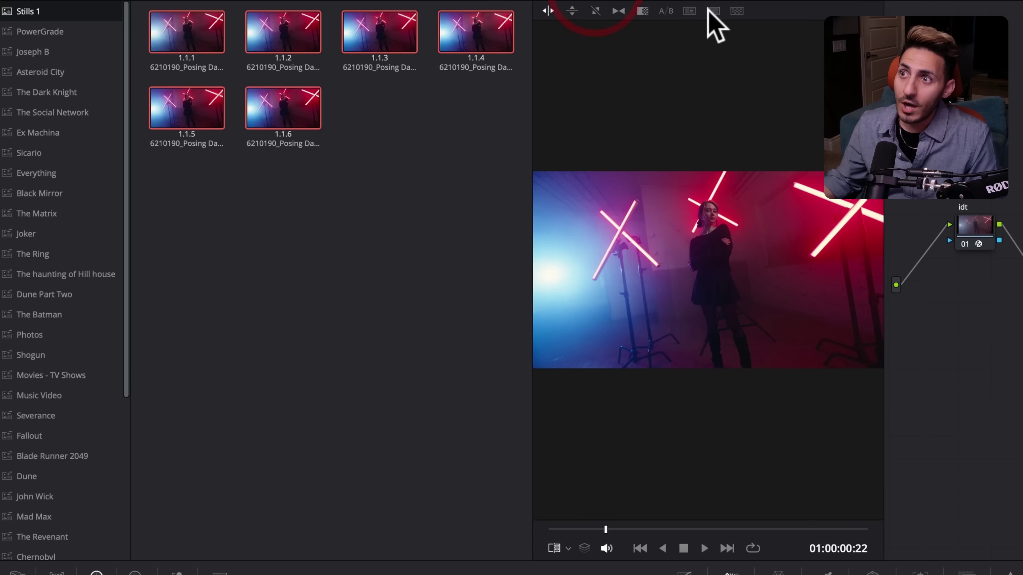
# Set the wipe mode to Split showing Selected Still Images in a full-page viewer
pyautogui.click(616, 10)
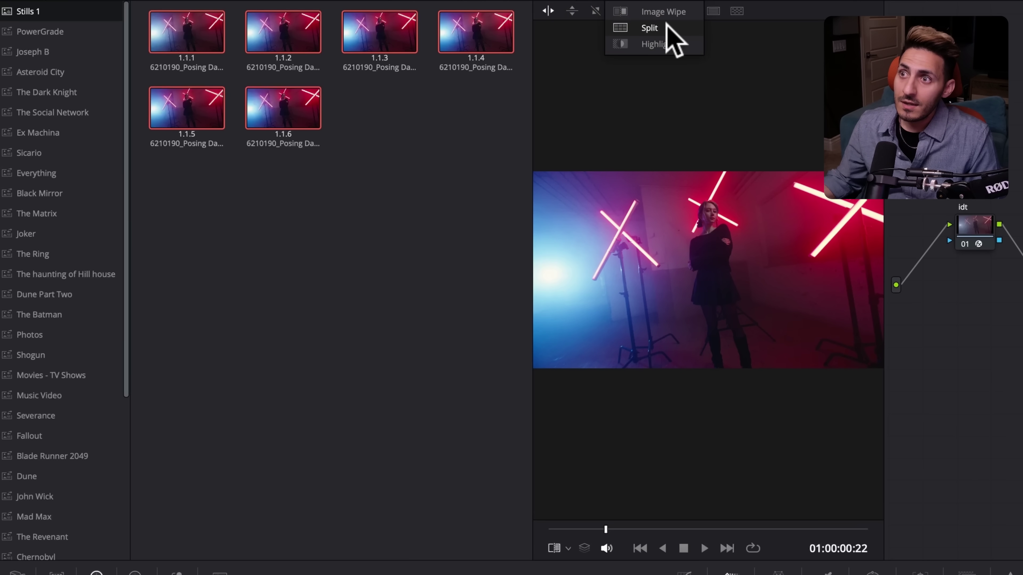
pyautogui.click(668, 27)
pyautogui.click(611, 10)
pyautogui.click(611, 144)
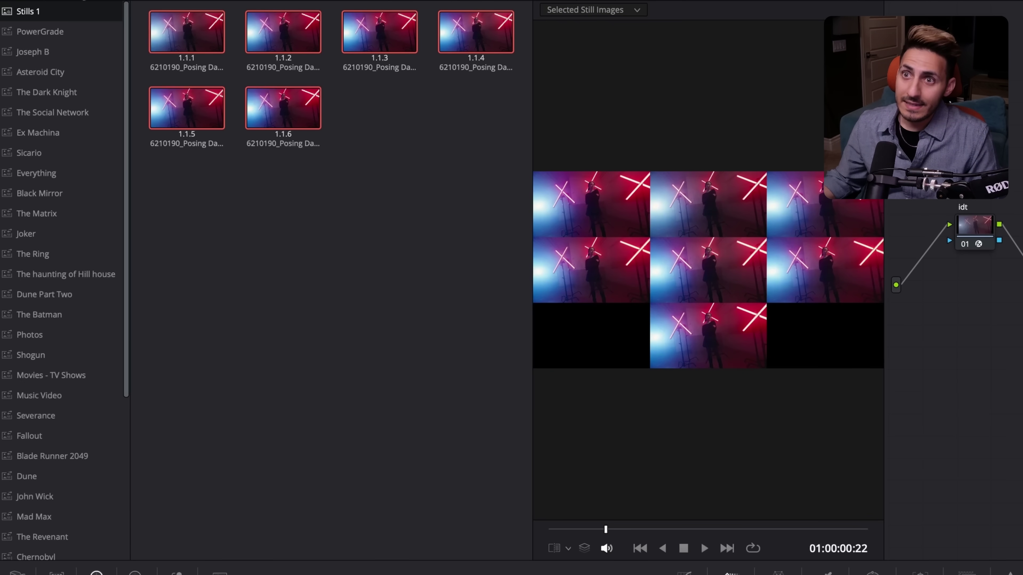
pyautogui.hotkey('alt', 'f')
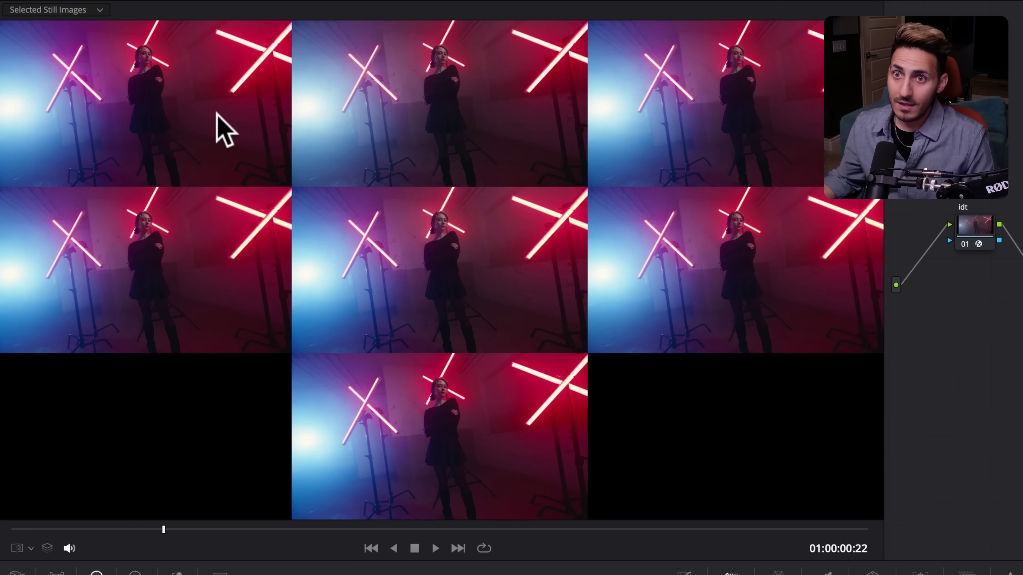
# Delete still 1.1.6 from the gallery and select the five remaining stills
pyautogui.click(84, 2)
pyautogui.click(305, 222)
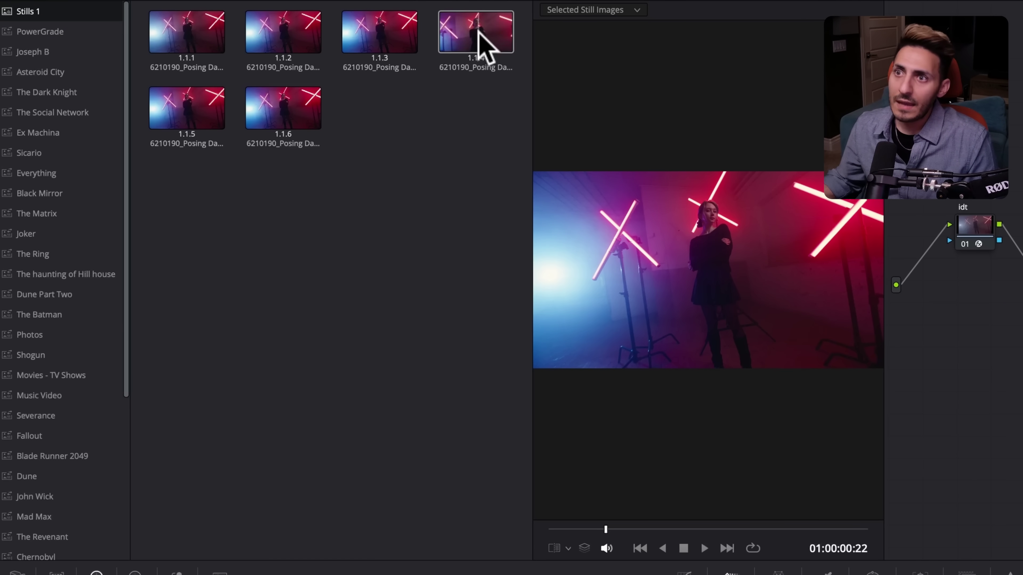
pyautogui.click(476, 45)
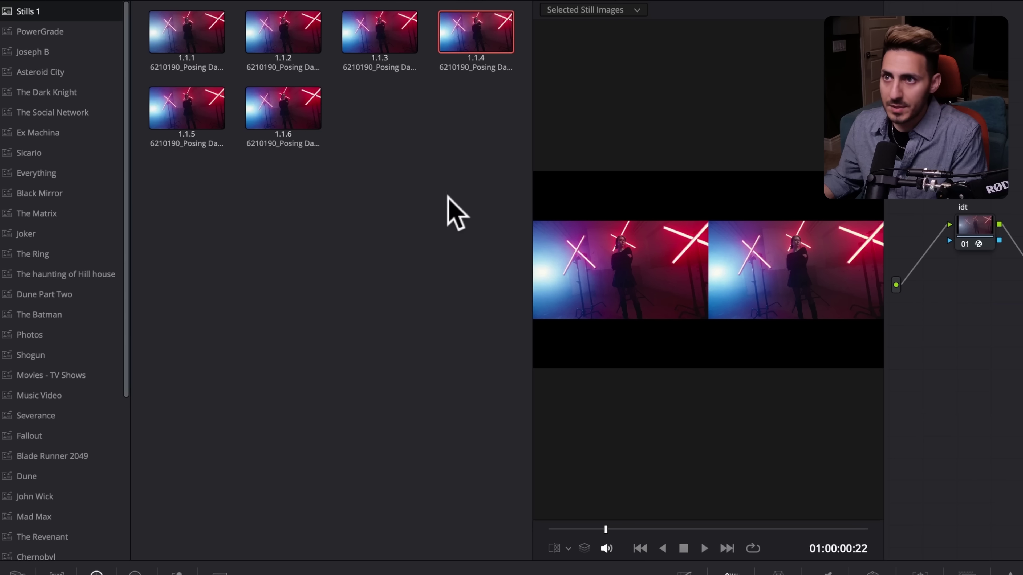
pyautogui.press('Delete')
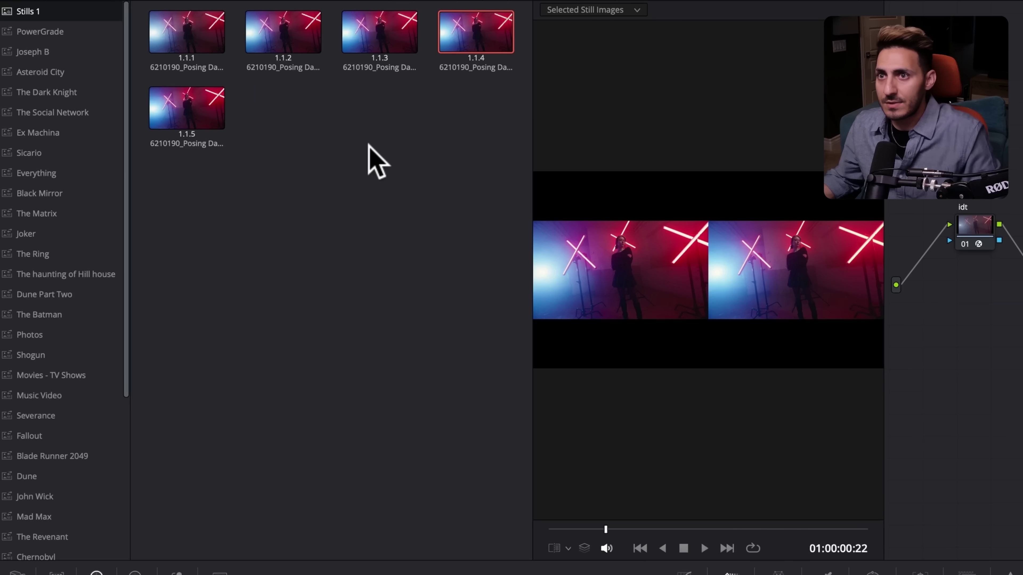
pyautogui.click(356, 151)
pyautogui.hotkey('ctrl', 'a')
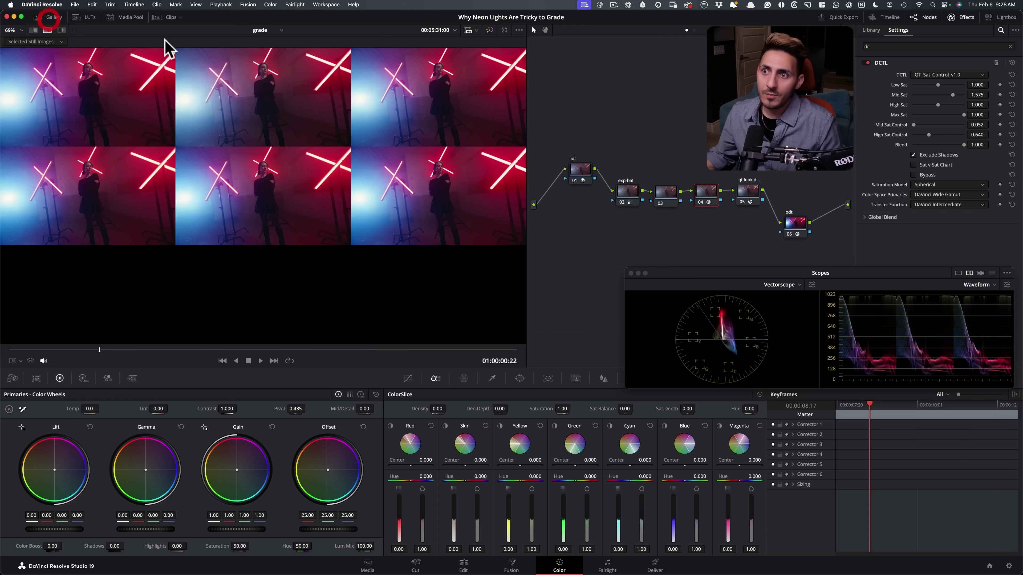
# Enlarge the grid viewer, move the Scopes window beneath it, and close the right panel
pyautogui.hotkey('alt', 'f')
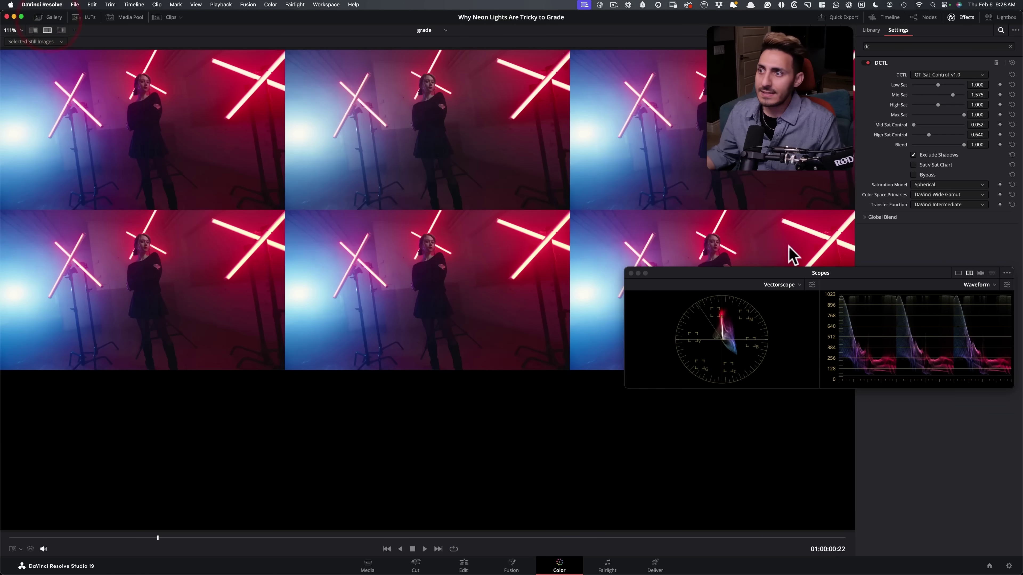
pyautogui.moveTo(727, 286); pyautogui.dragTo(542, 437)
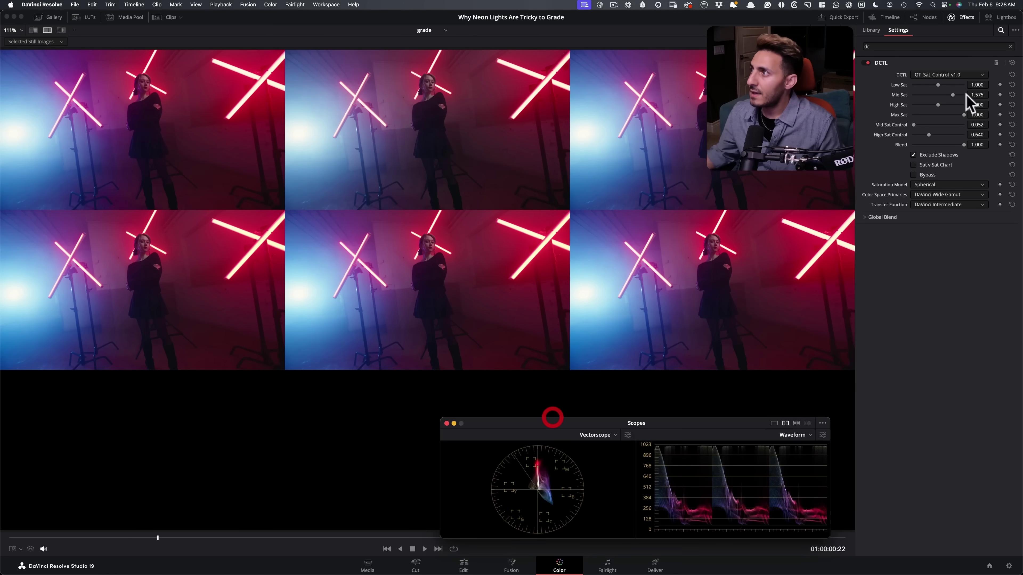
pyautogui.click(962, 17)
pyautogui.scroll(1, 483, 354)
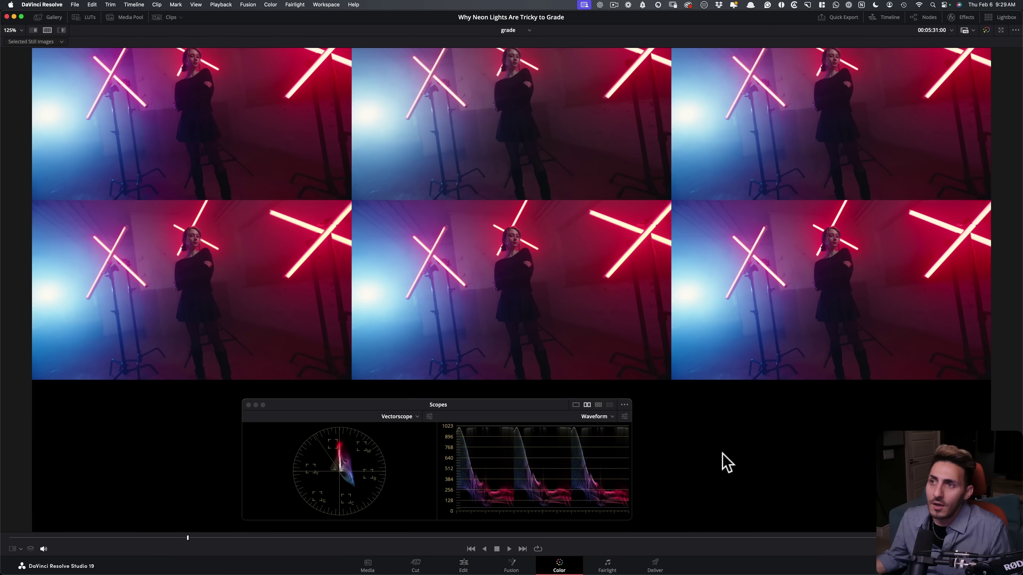
pyautogui.scroll(-1, 726, 463)
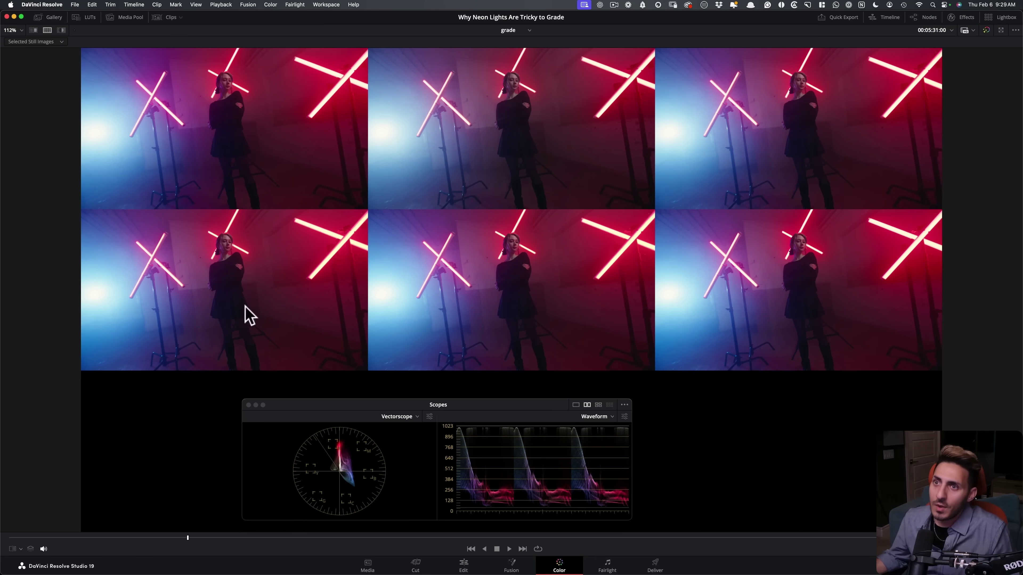